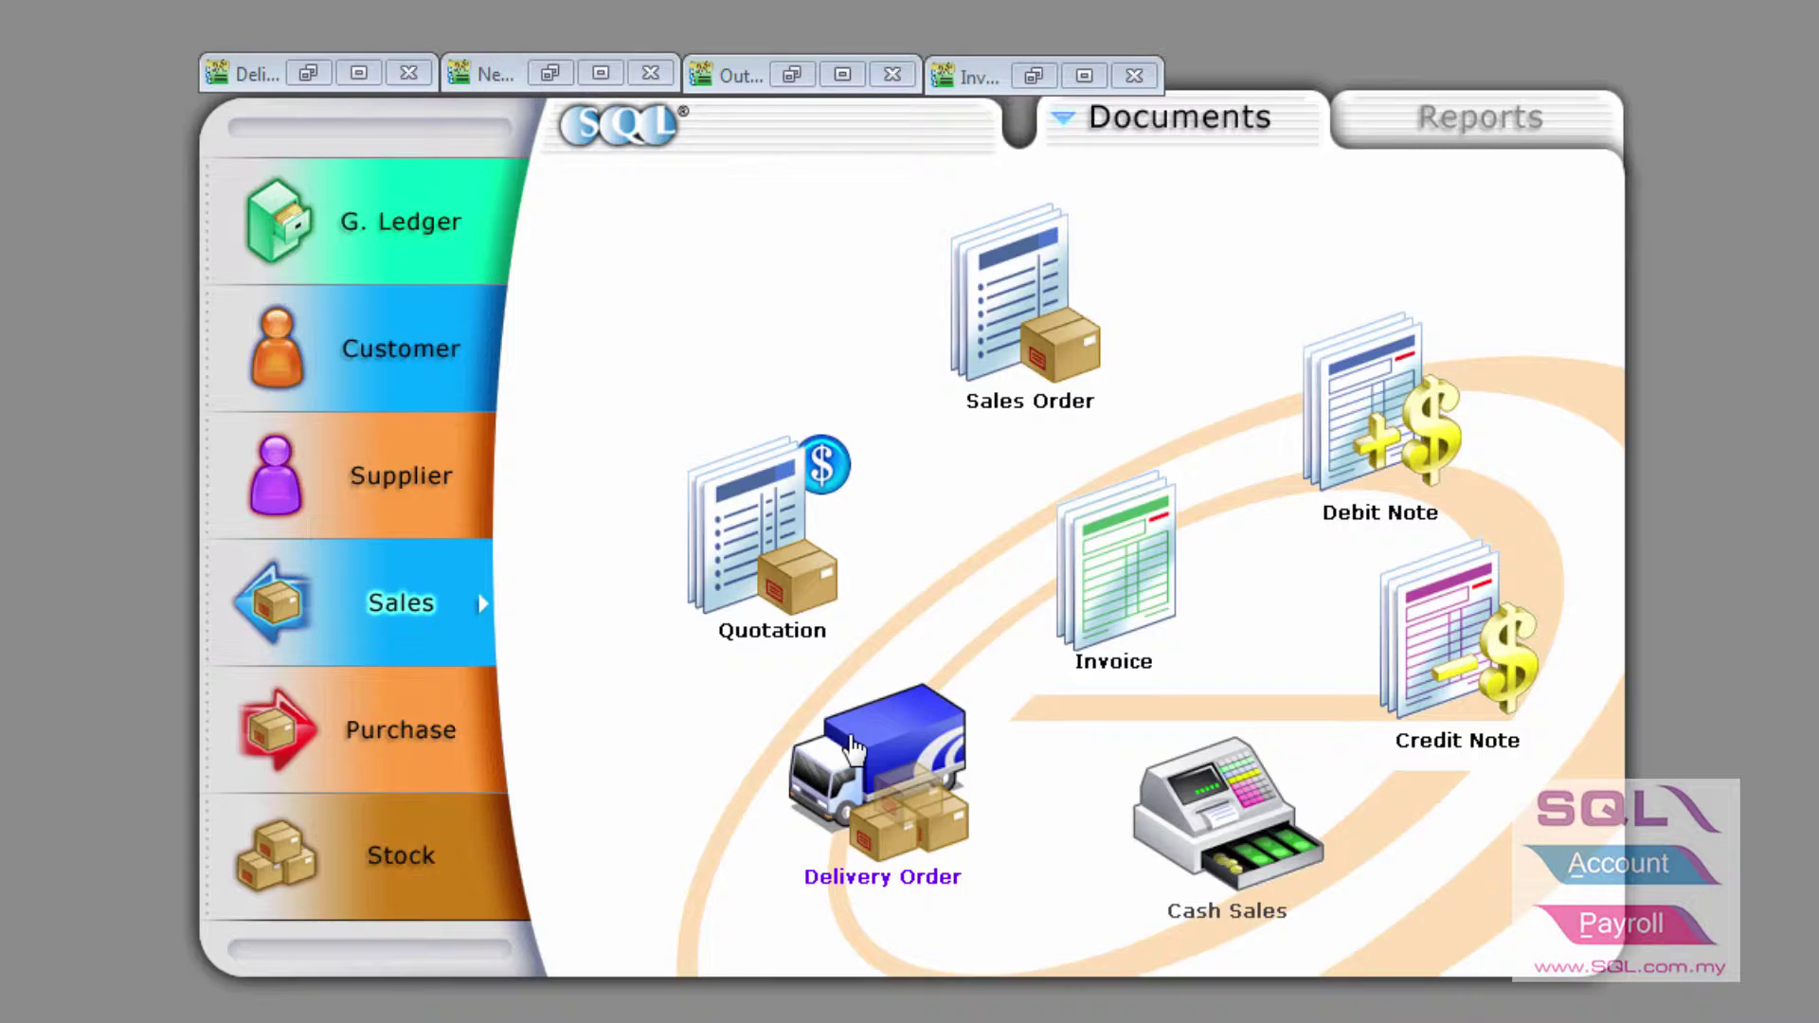
# Step: Edit delivery order DO-00024 and re-save it with date 01/04/2015 and 3,533.33 net total
pyautogui.click(297, 63)
pyautogui.click(1564, 201)
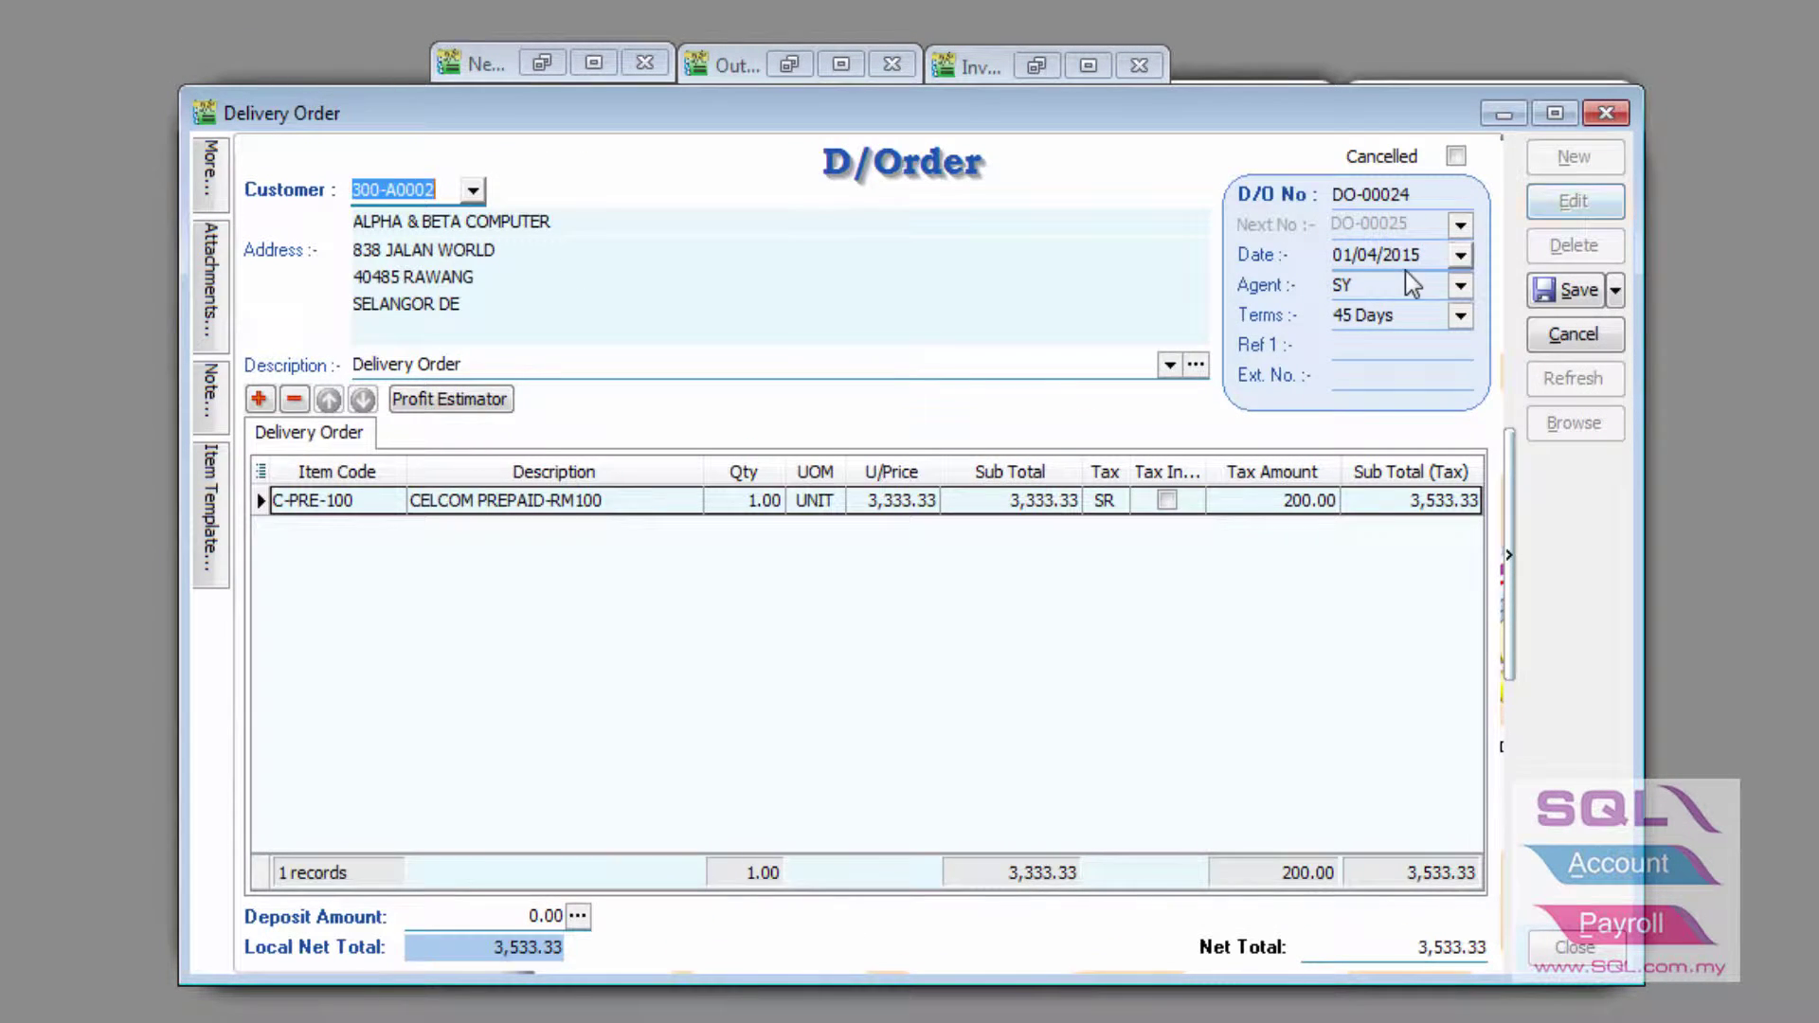
pyautogui.click(1376, 254)
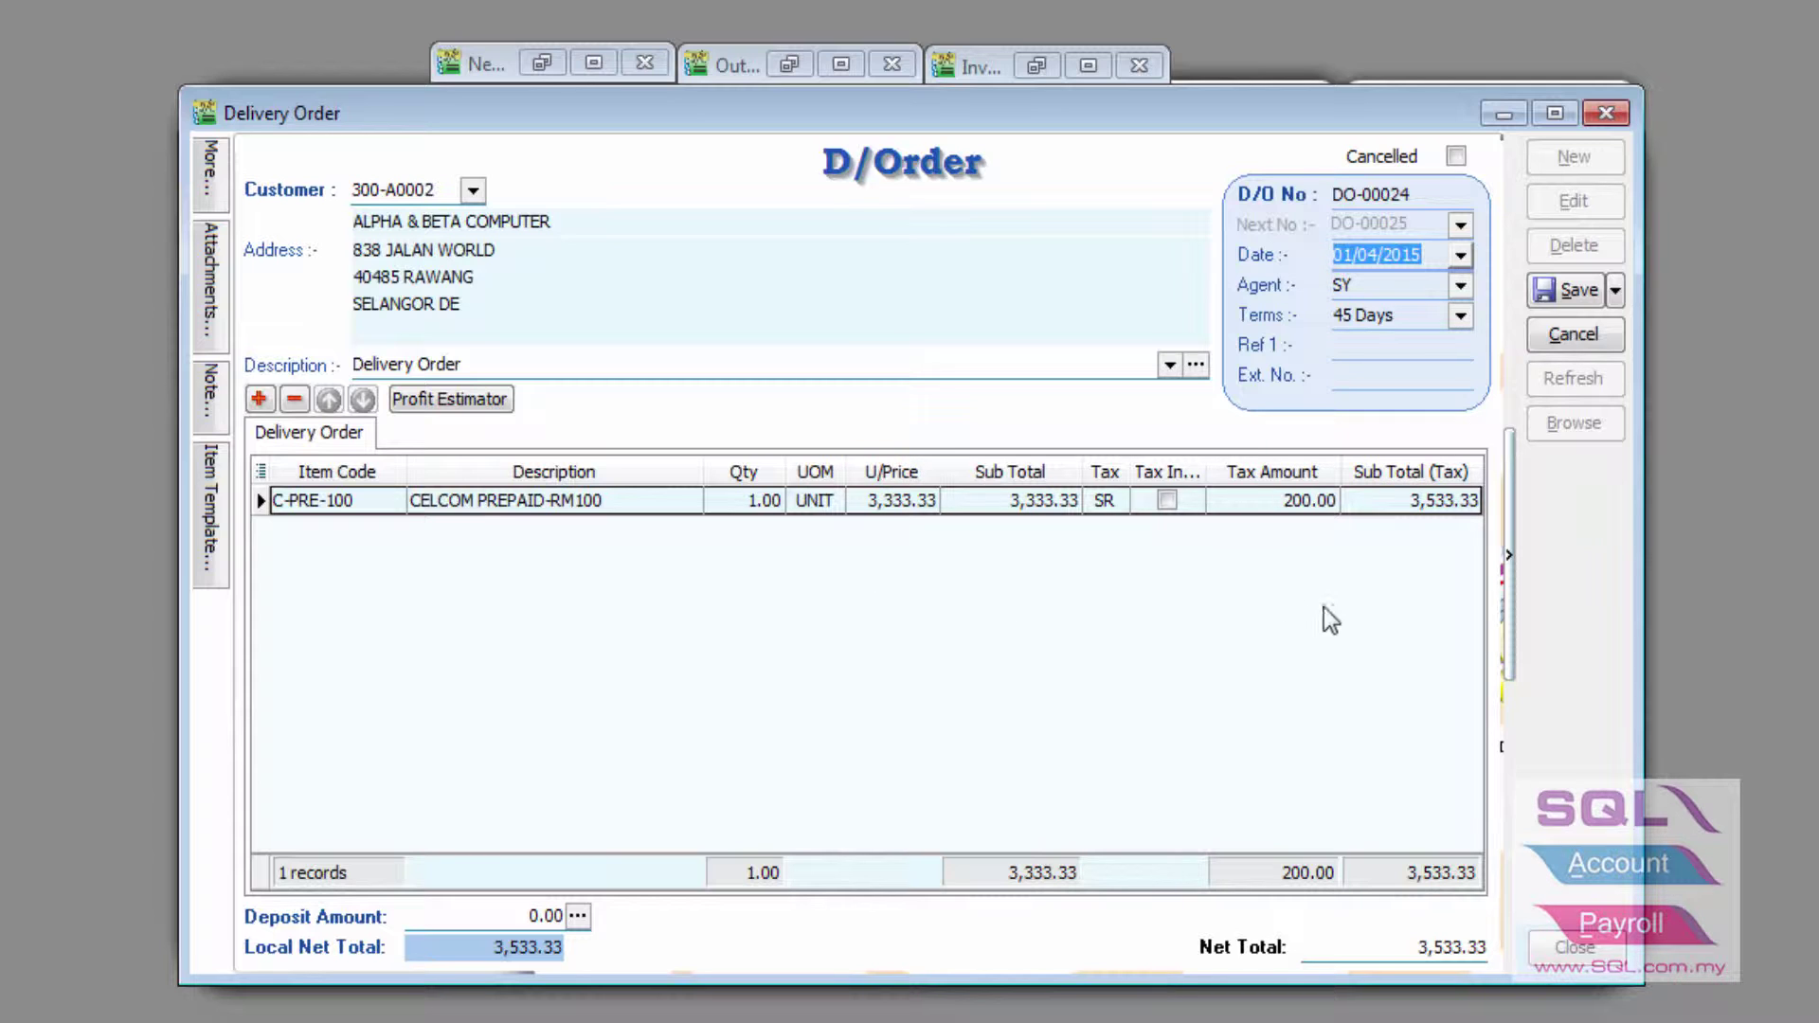
pyautogui.click(1567, 292)
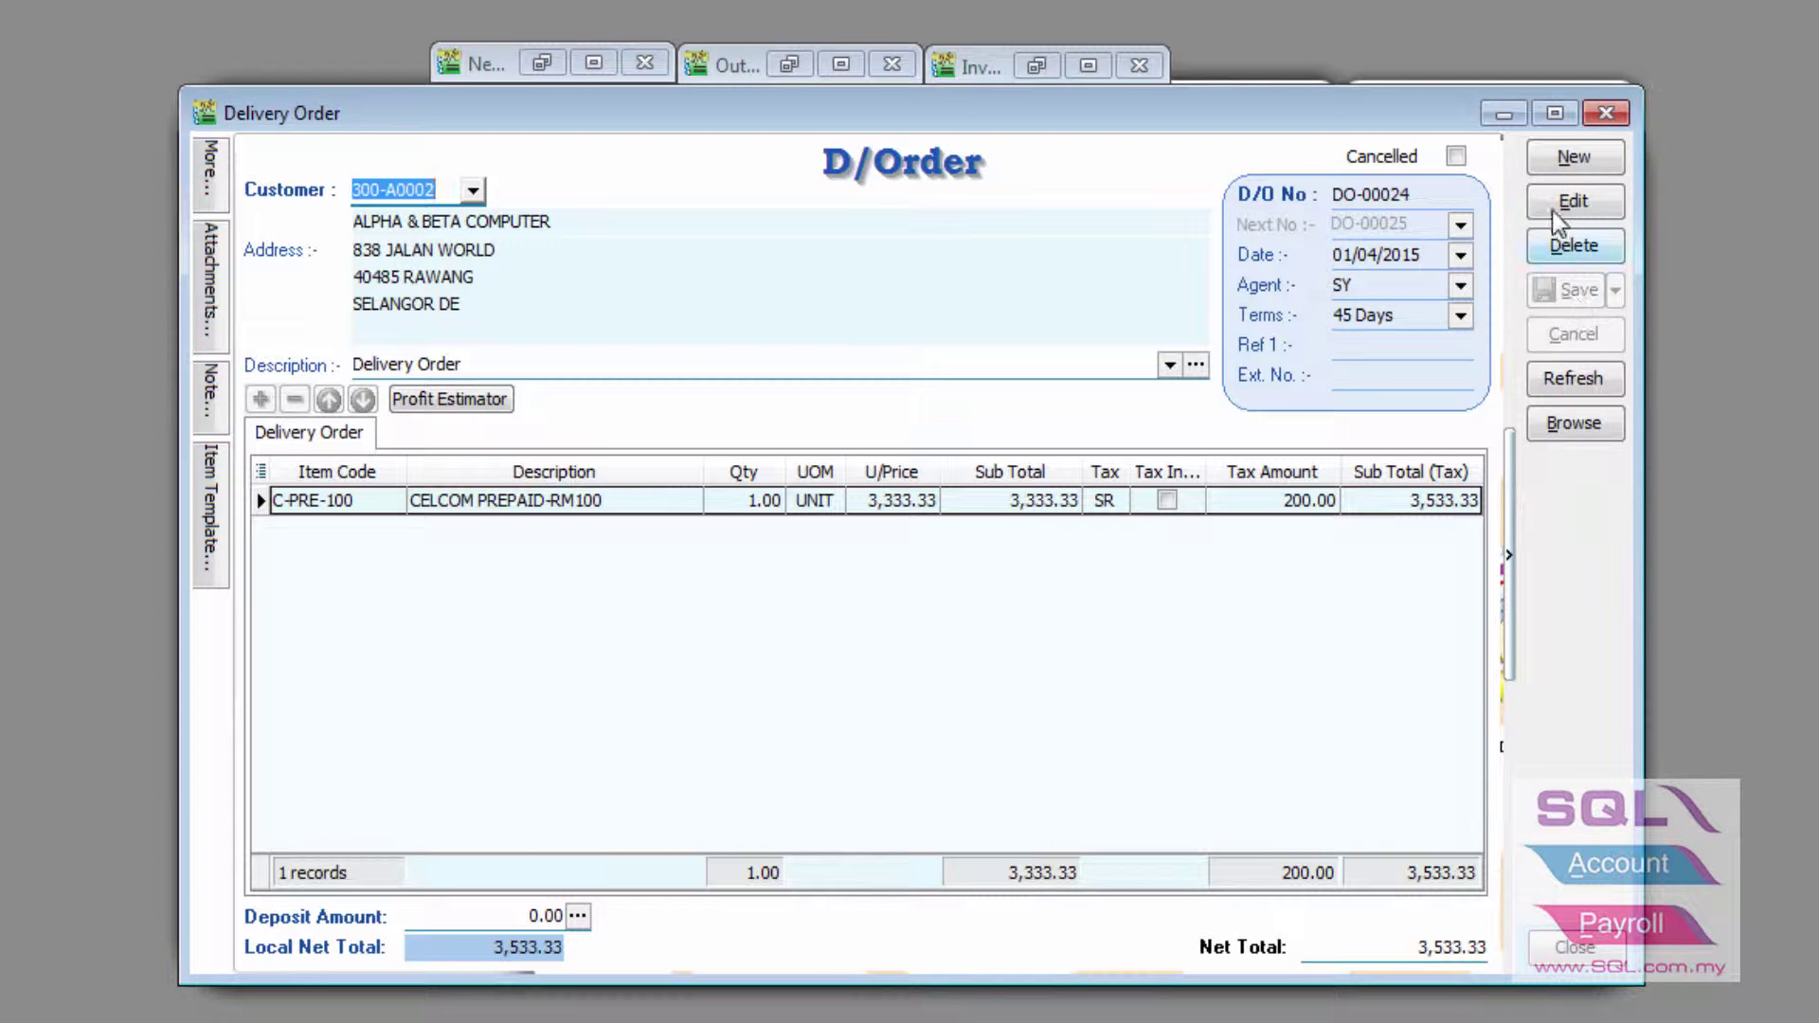
# Step: Minimize DO-00024, briefly bring up New GST Return from the GST menu, then minimize it
pyautogui.click(1504, 115)
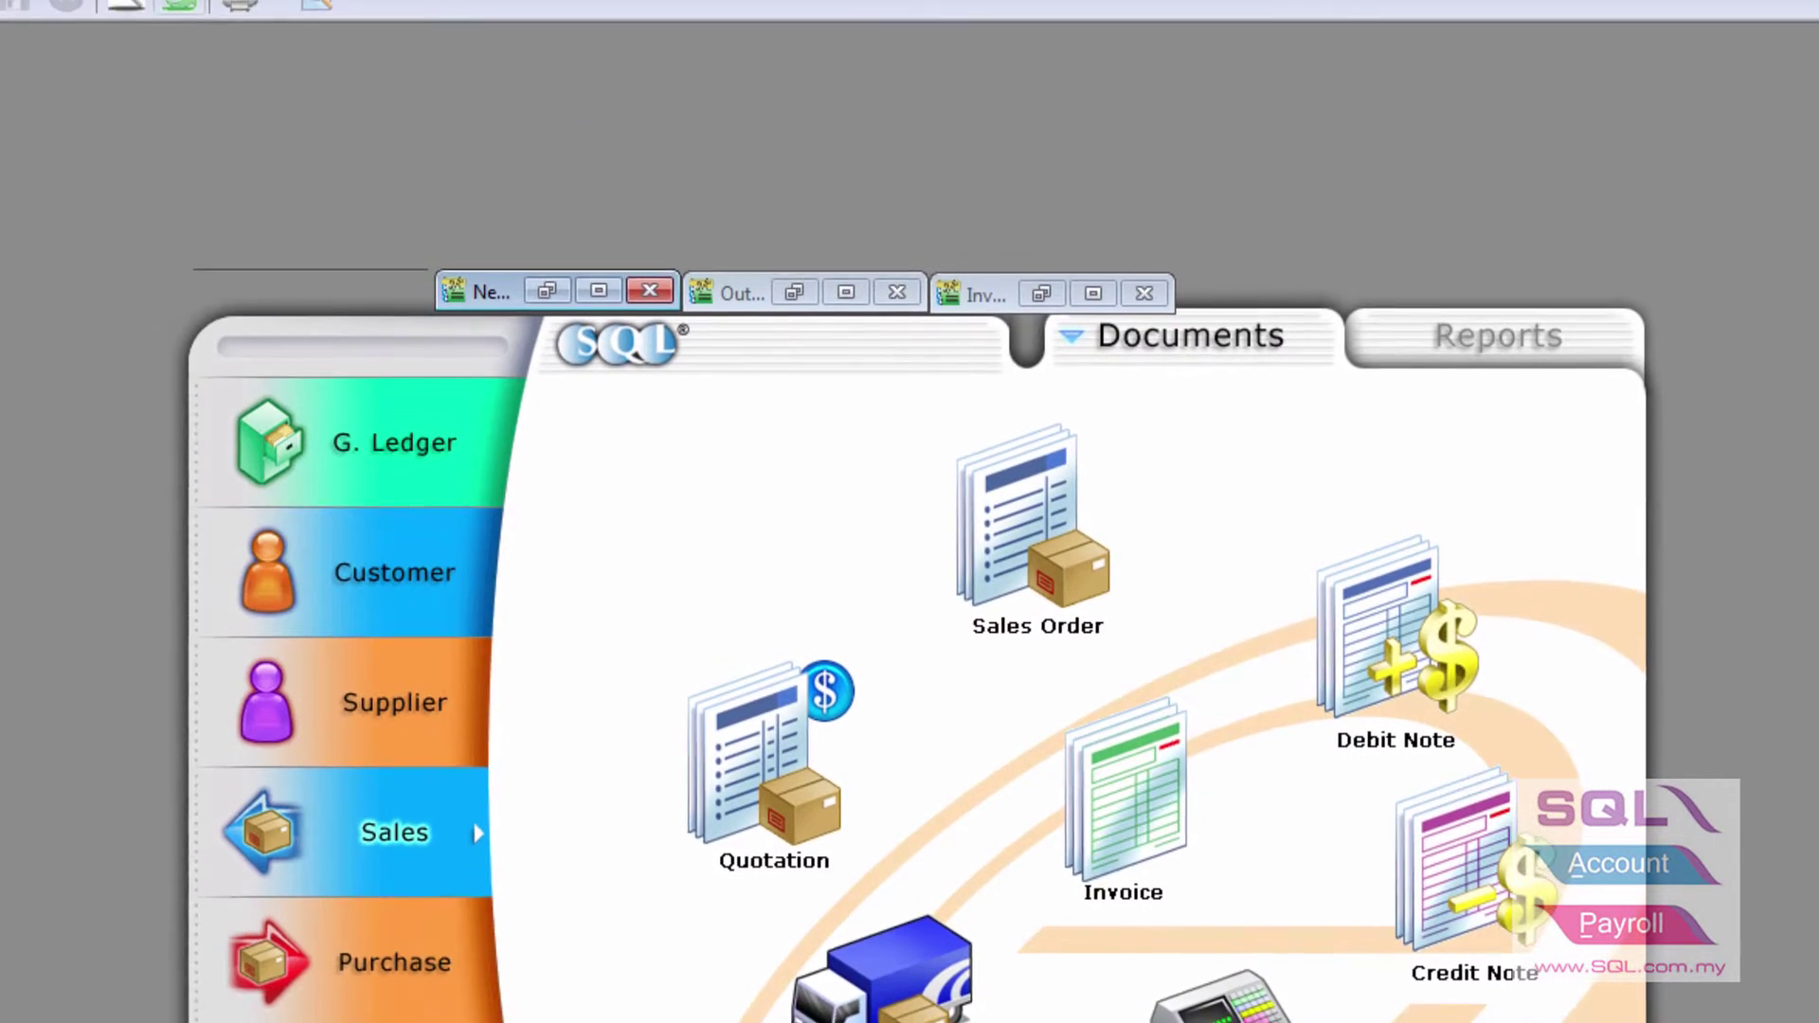
pyautogui.click(176, 13)
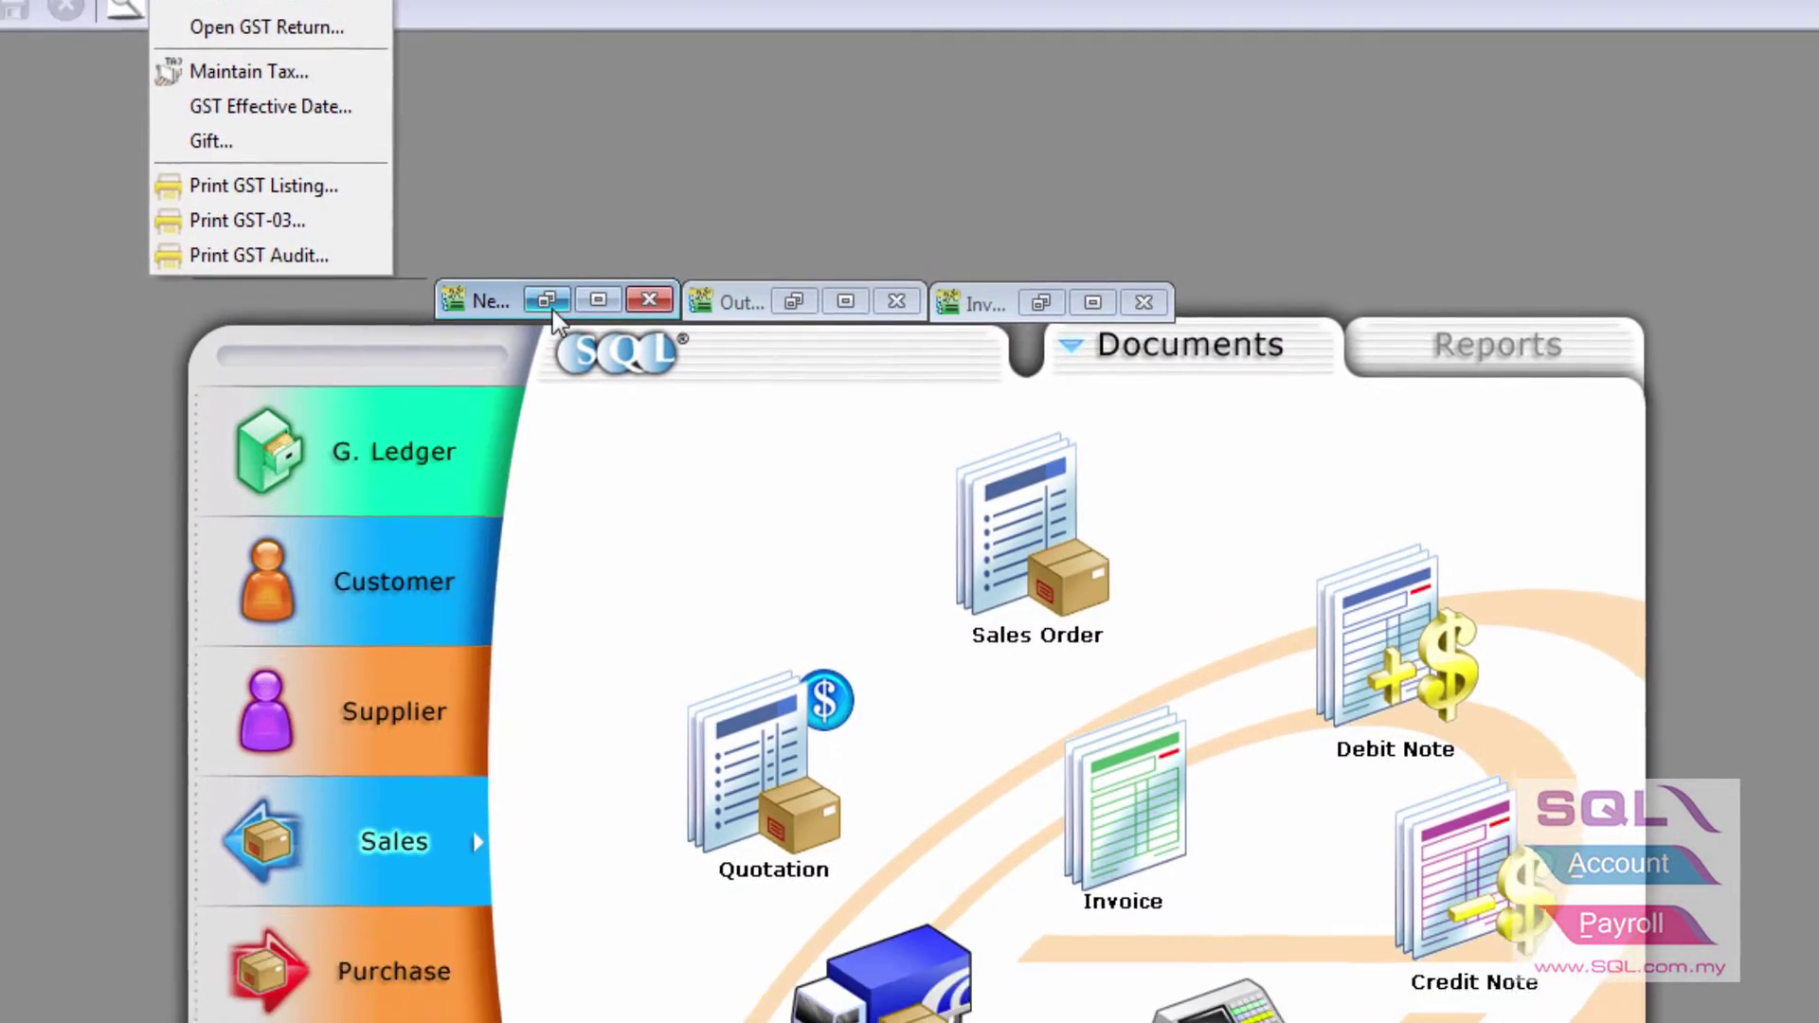
pyautogui.click(549, 390)
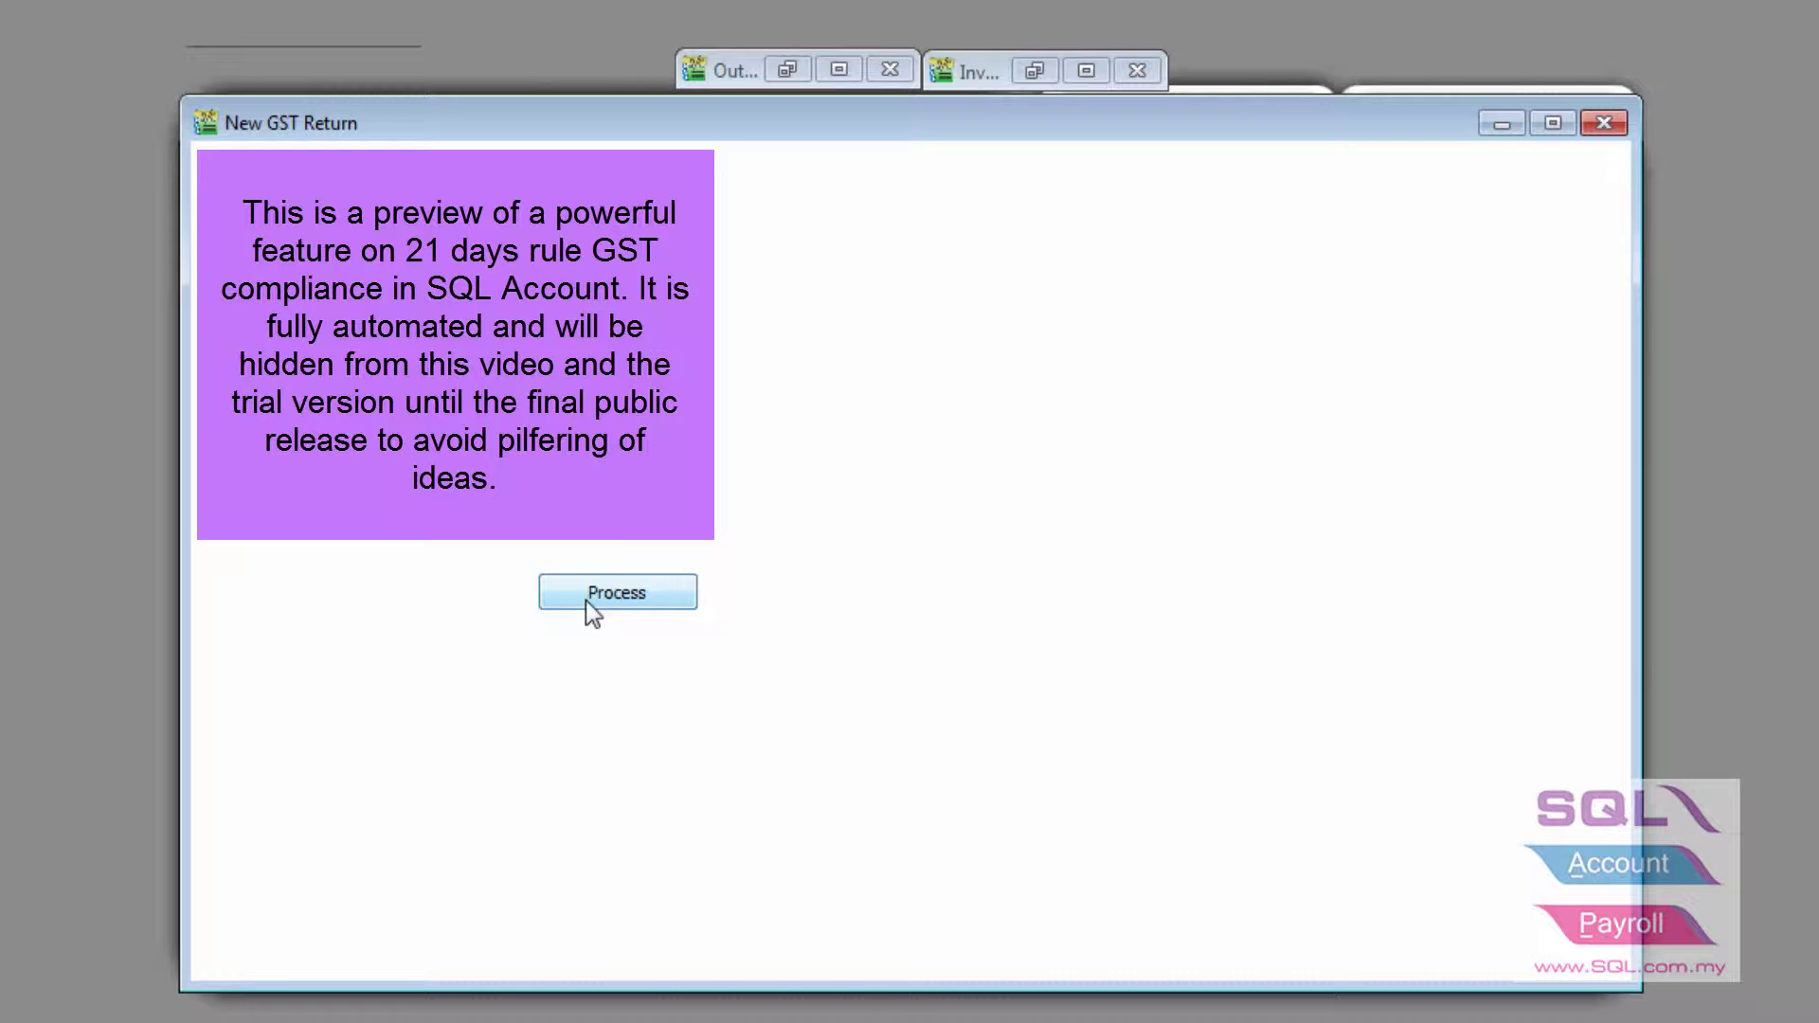
pyautogui.click(1507, 125)
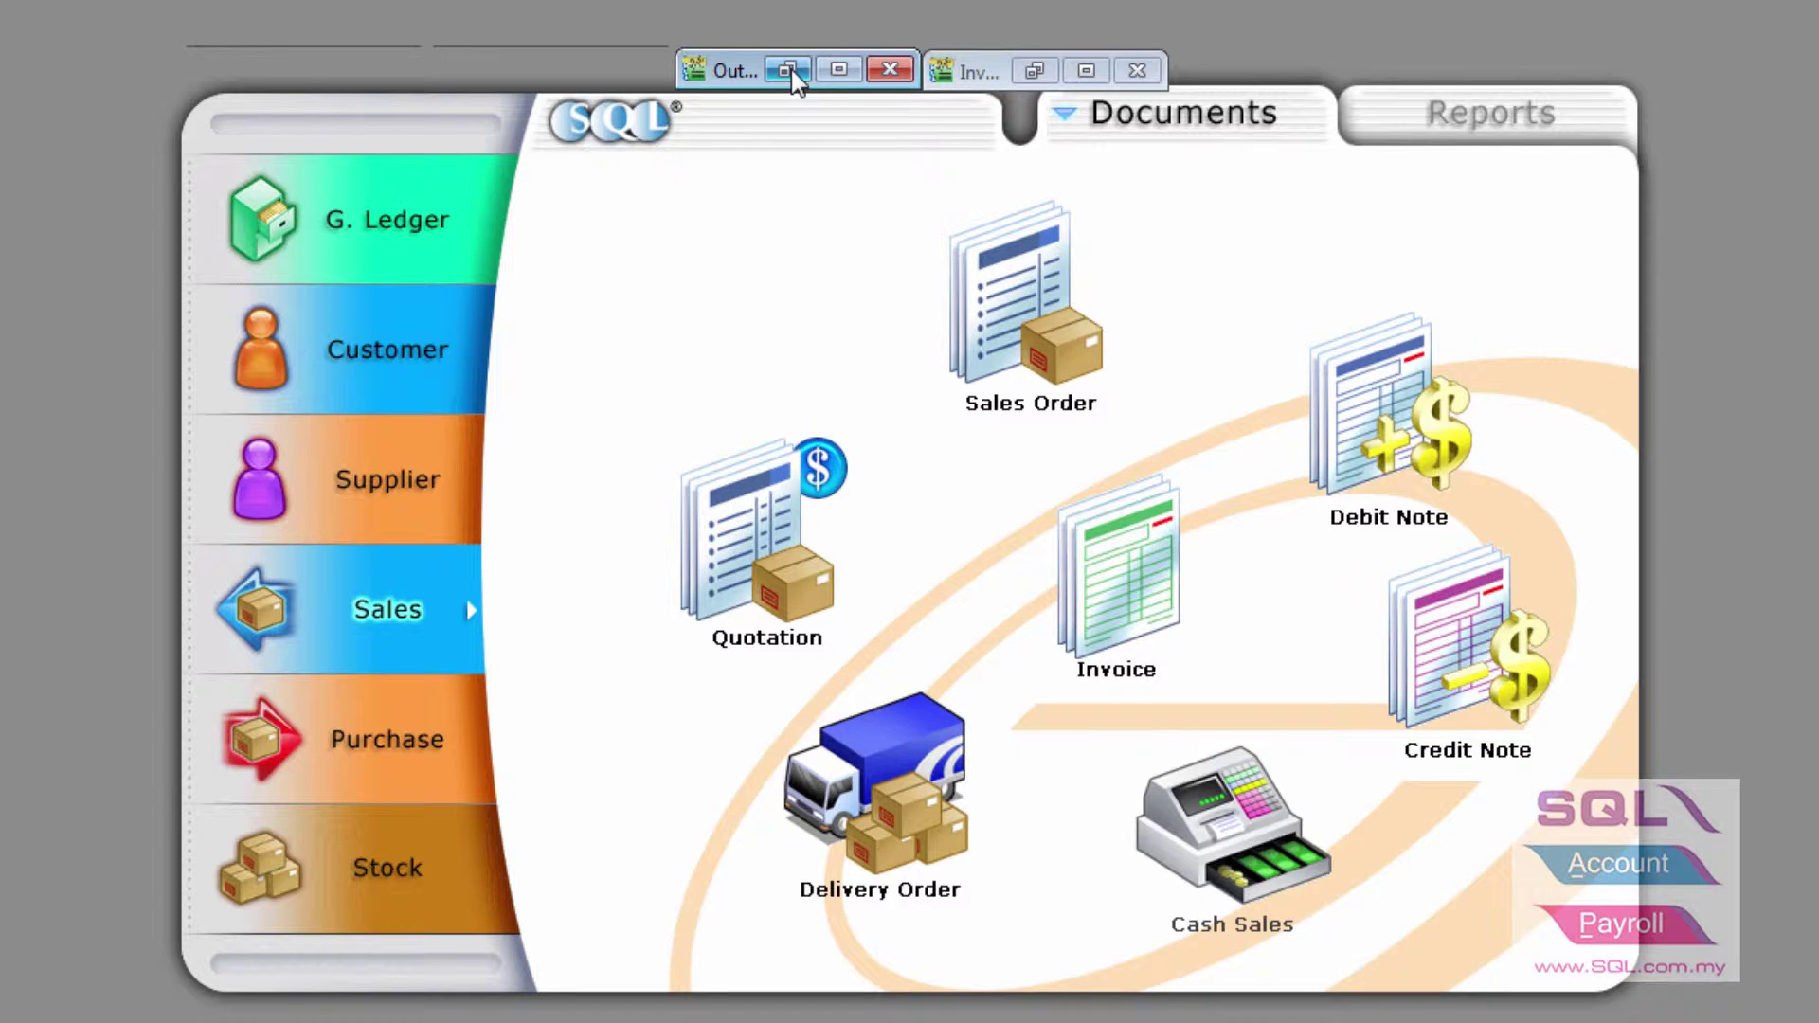
pyautogui.click(792, 70)
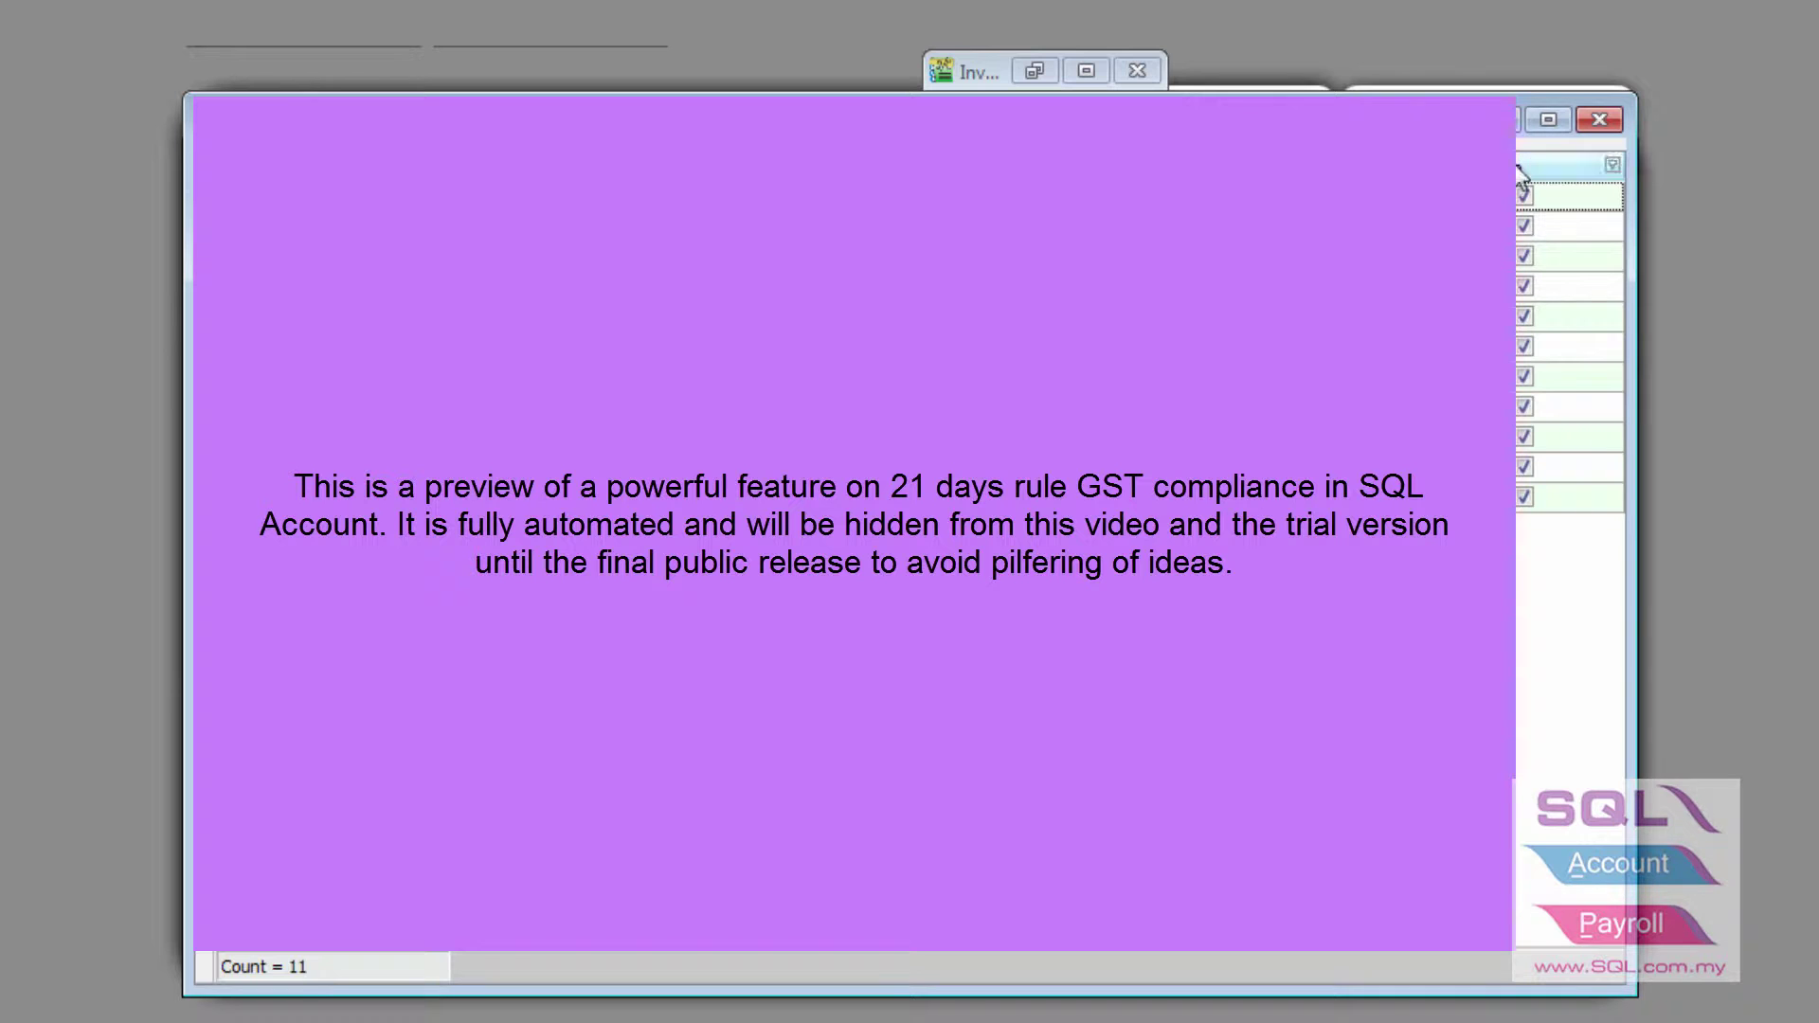
pyautogui.click(1515, 124)
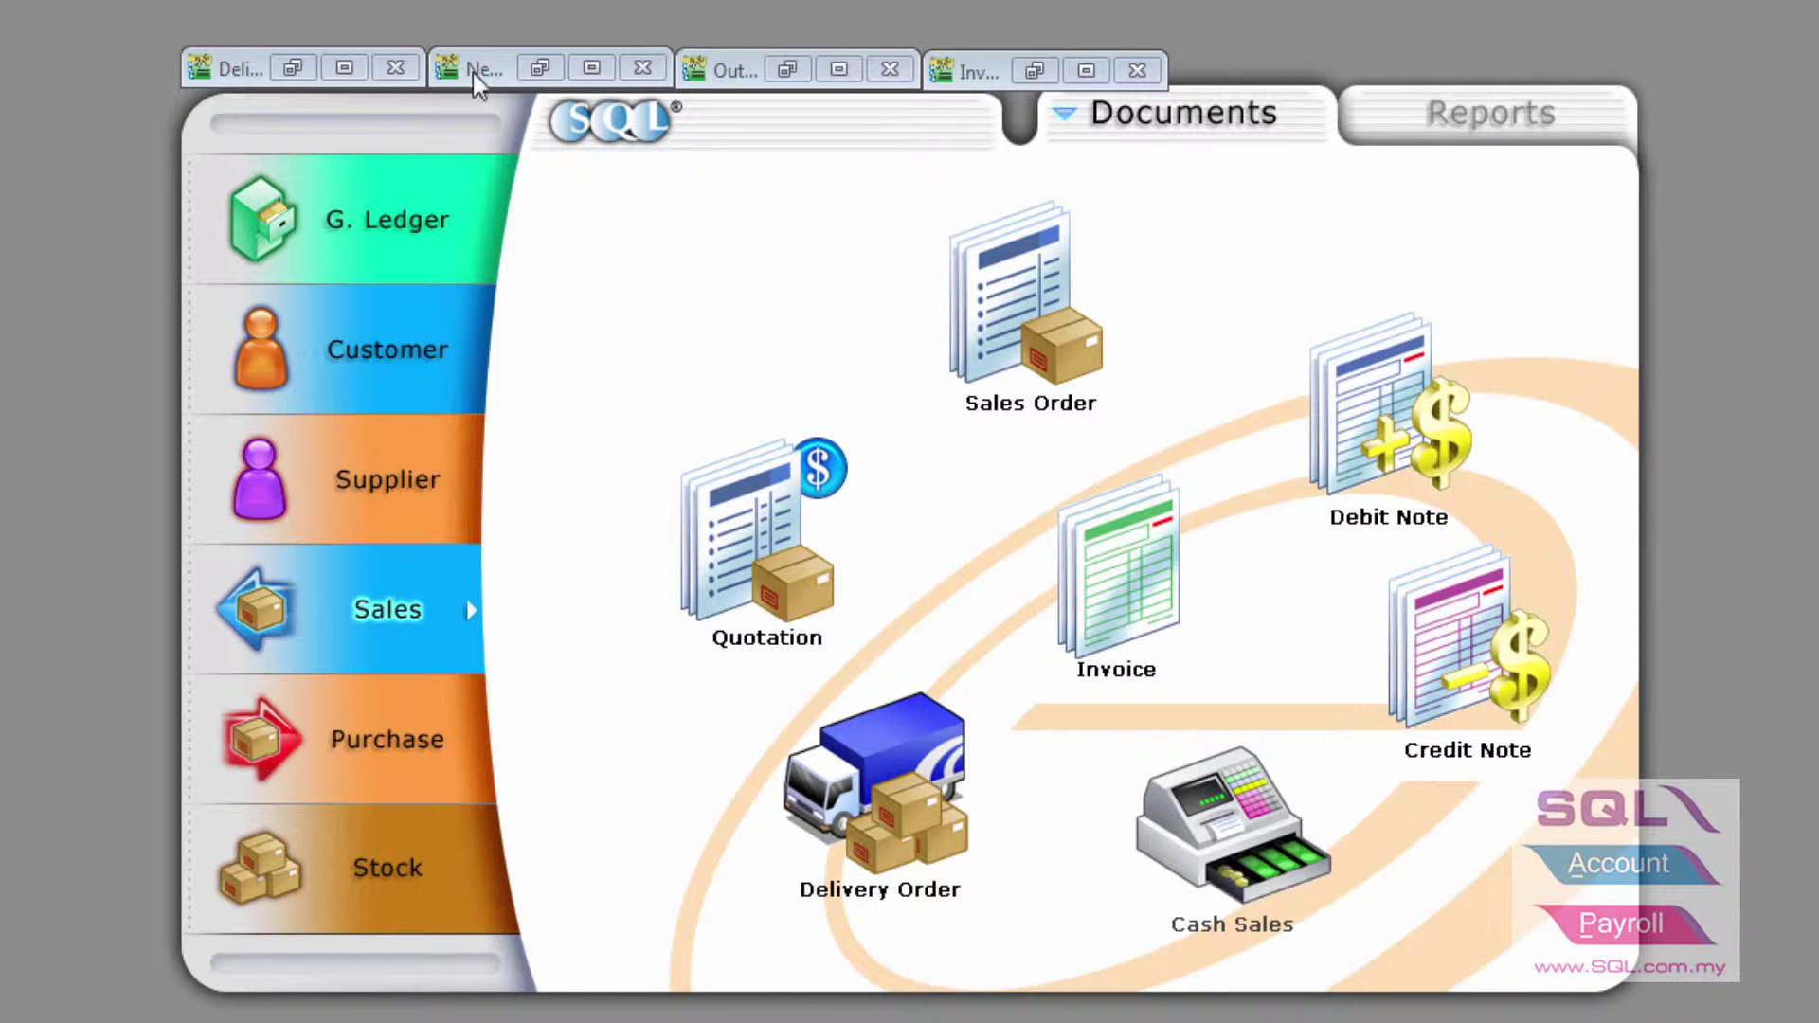
# Step: Process the GST return for 01/04/2015–30/06/2015 and enlarge the resulting GST Return window
pyautogui.click(547, 66)
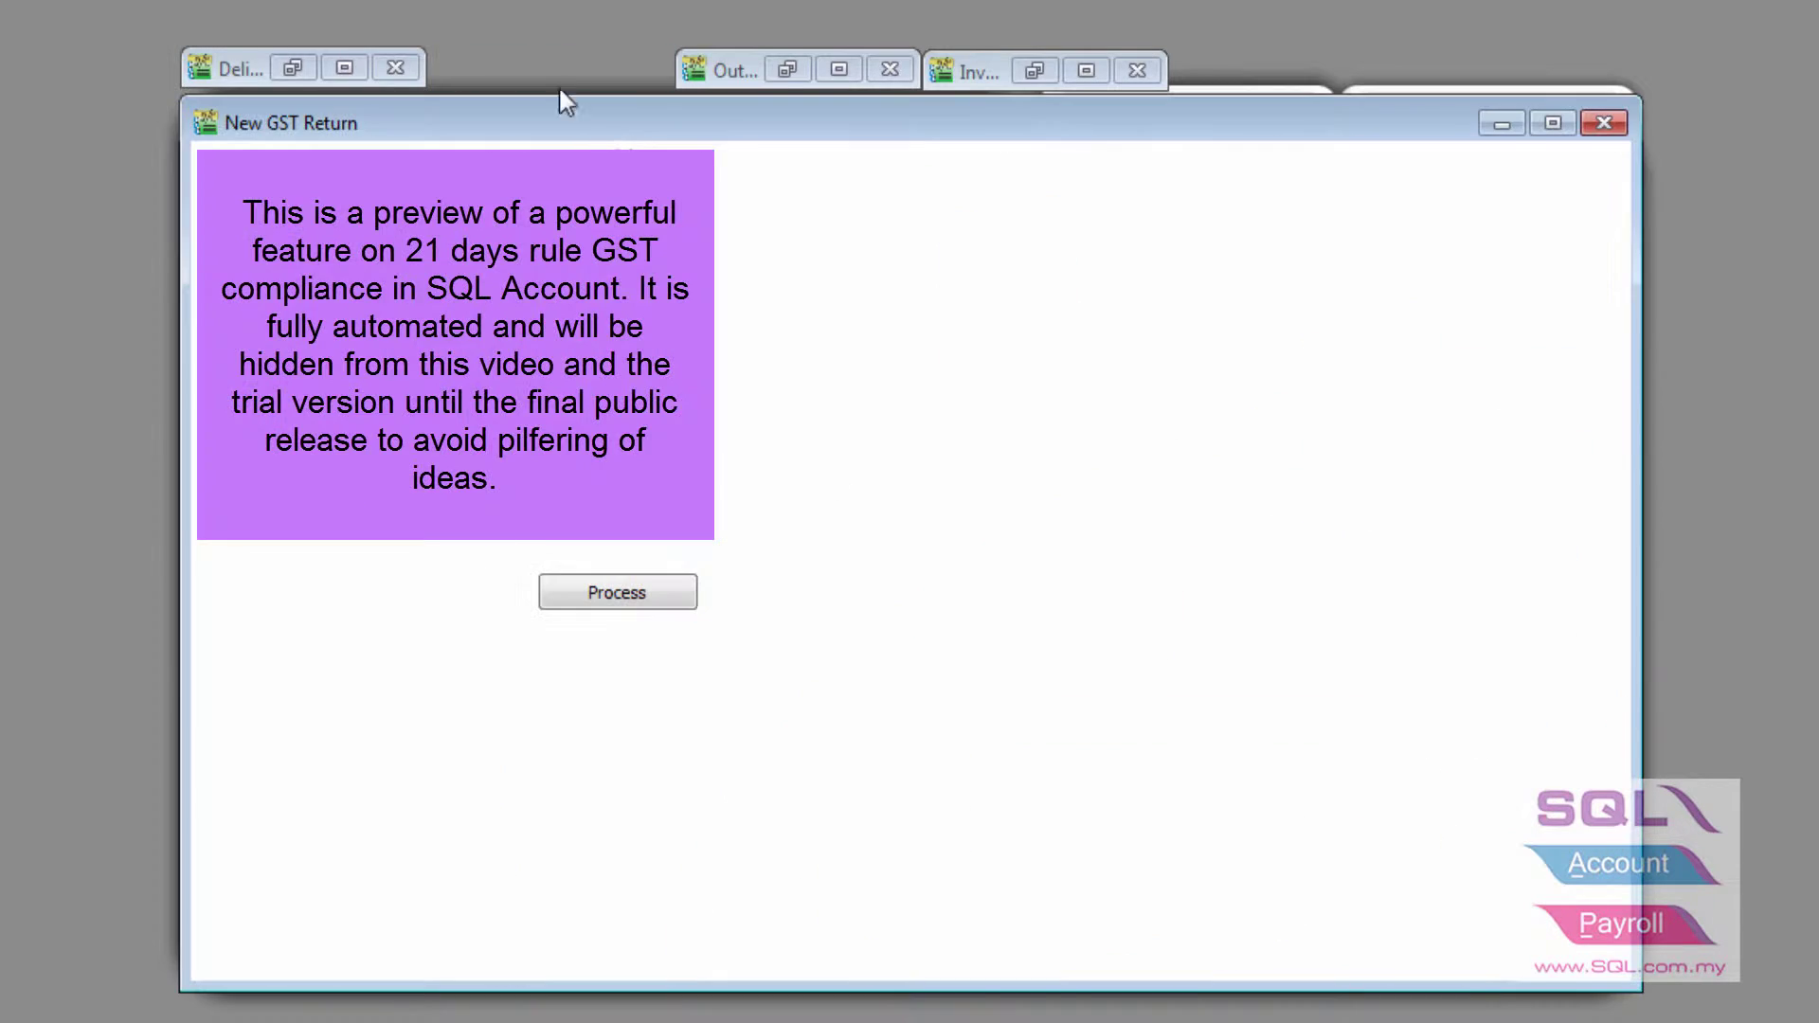
pyautogui.click(681, 600)
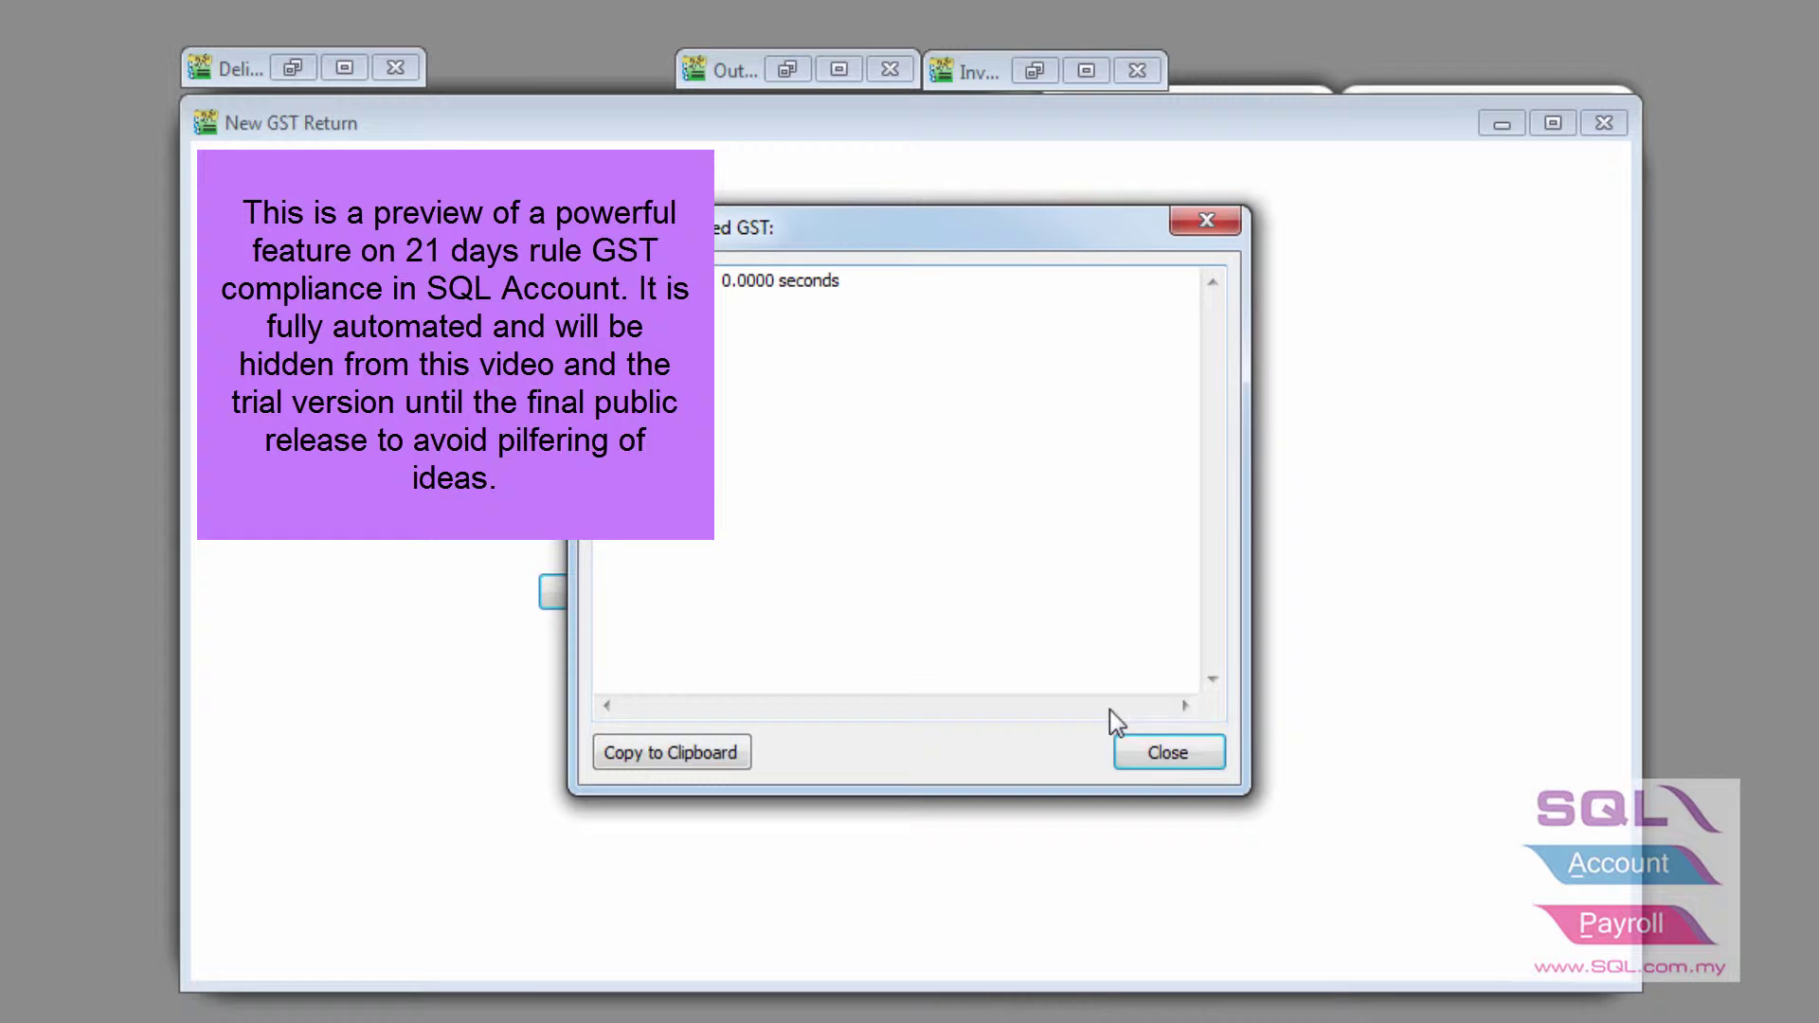
pyautogui.click(1173, 752)
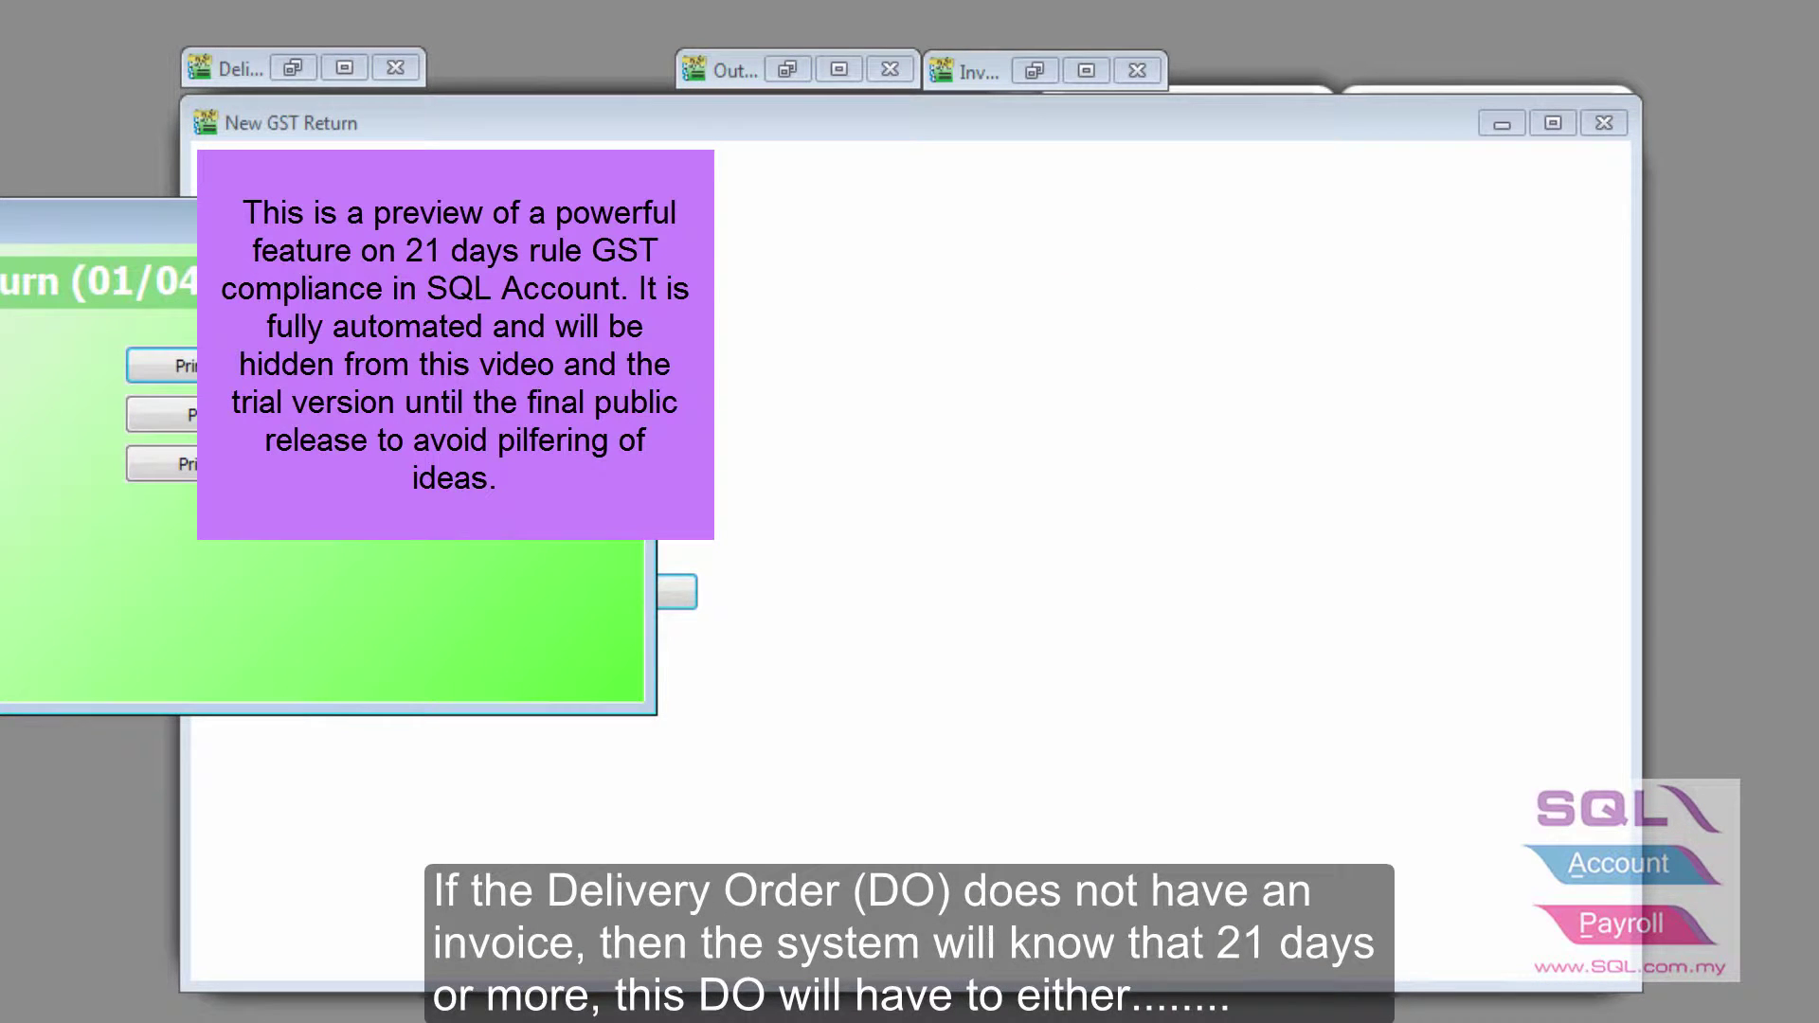
pyautogui.moveTo(418, 235); pyautogui.dragTo(781, 133)
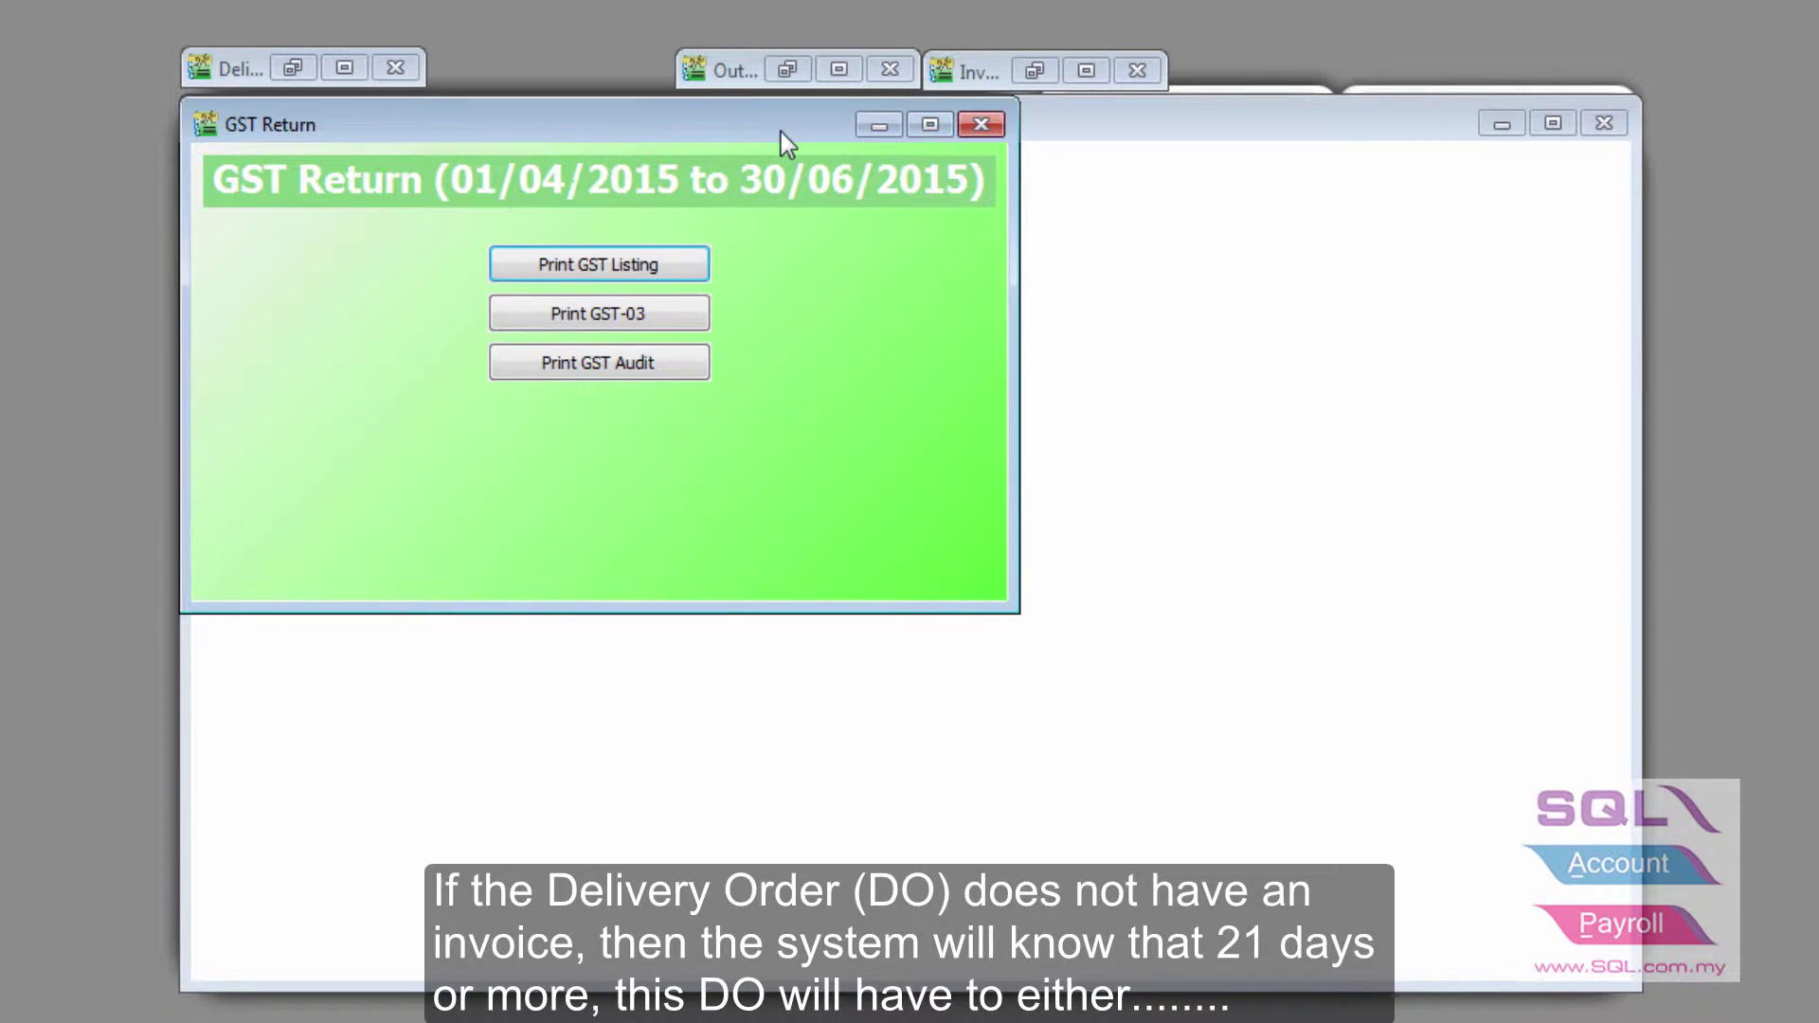
pyautogui.moveTo(1020, 612); pyautogui.dragTo(1641, 988)
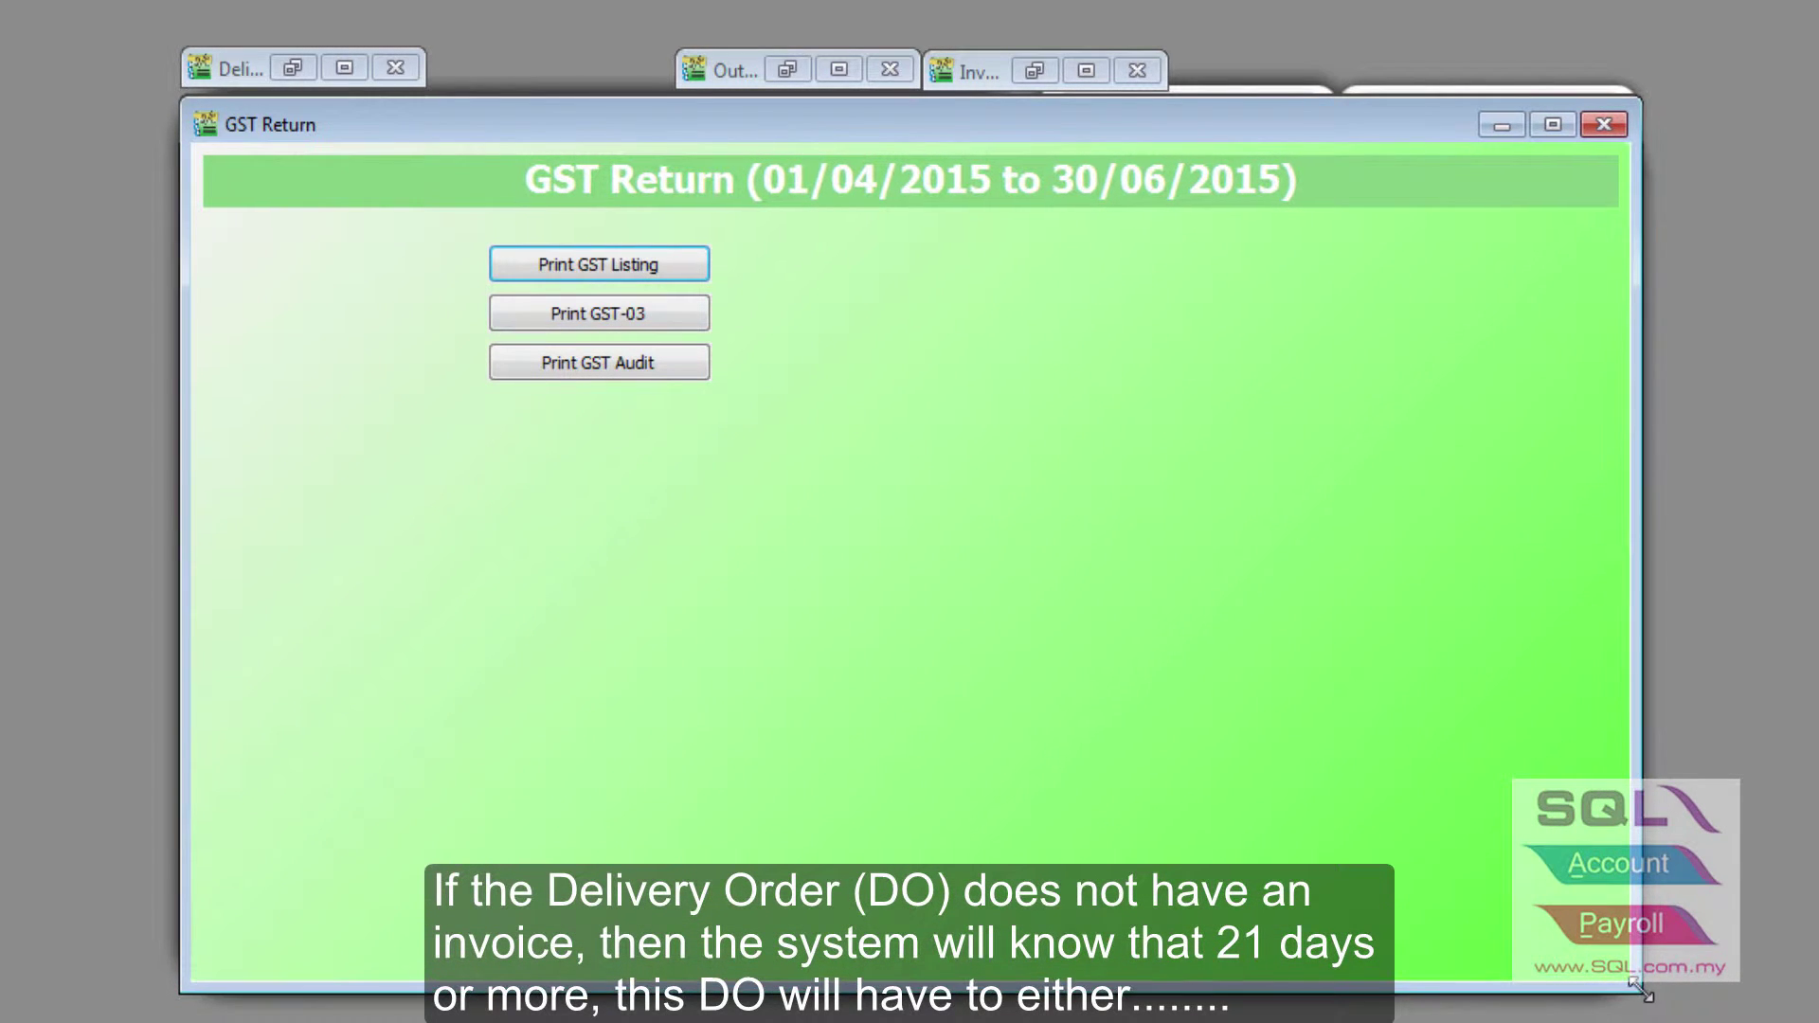
pyautogui.click(675, 276)
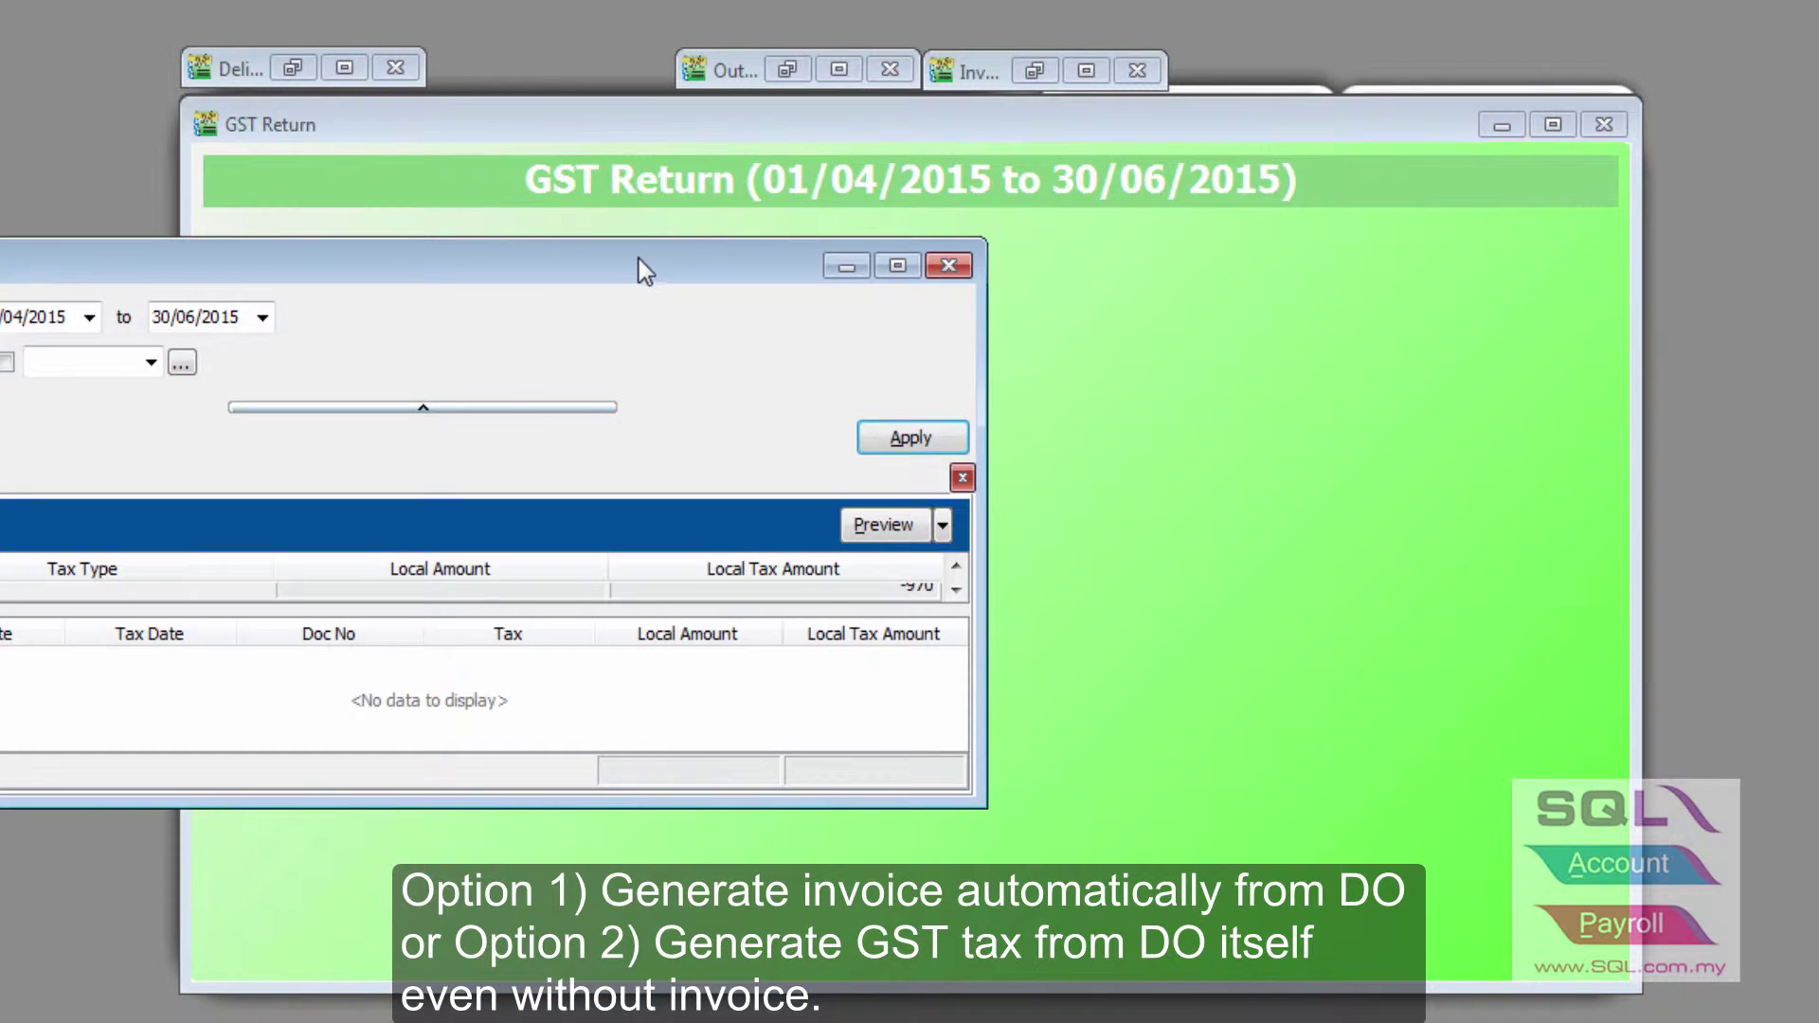
pyautogui.moveTo(634, 268)
pyautogui.mouseDown()
pyautogui.moveTo(900, 232)
pyautogui.moveTo(983, 130)
pyautogui.moveTo(963, 126)
pyautogui.mouseUp()
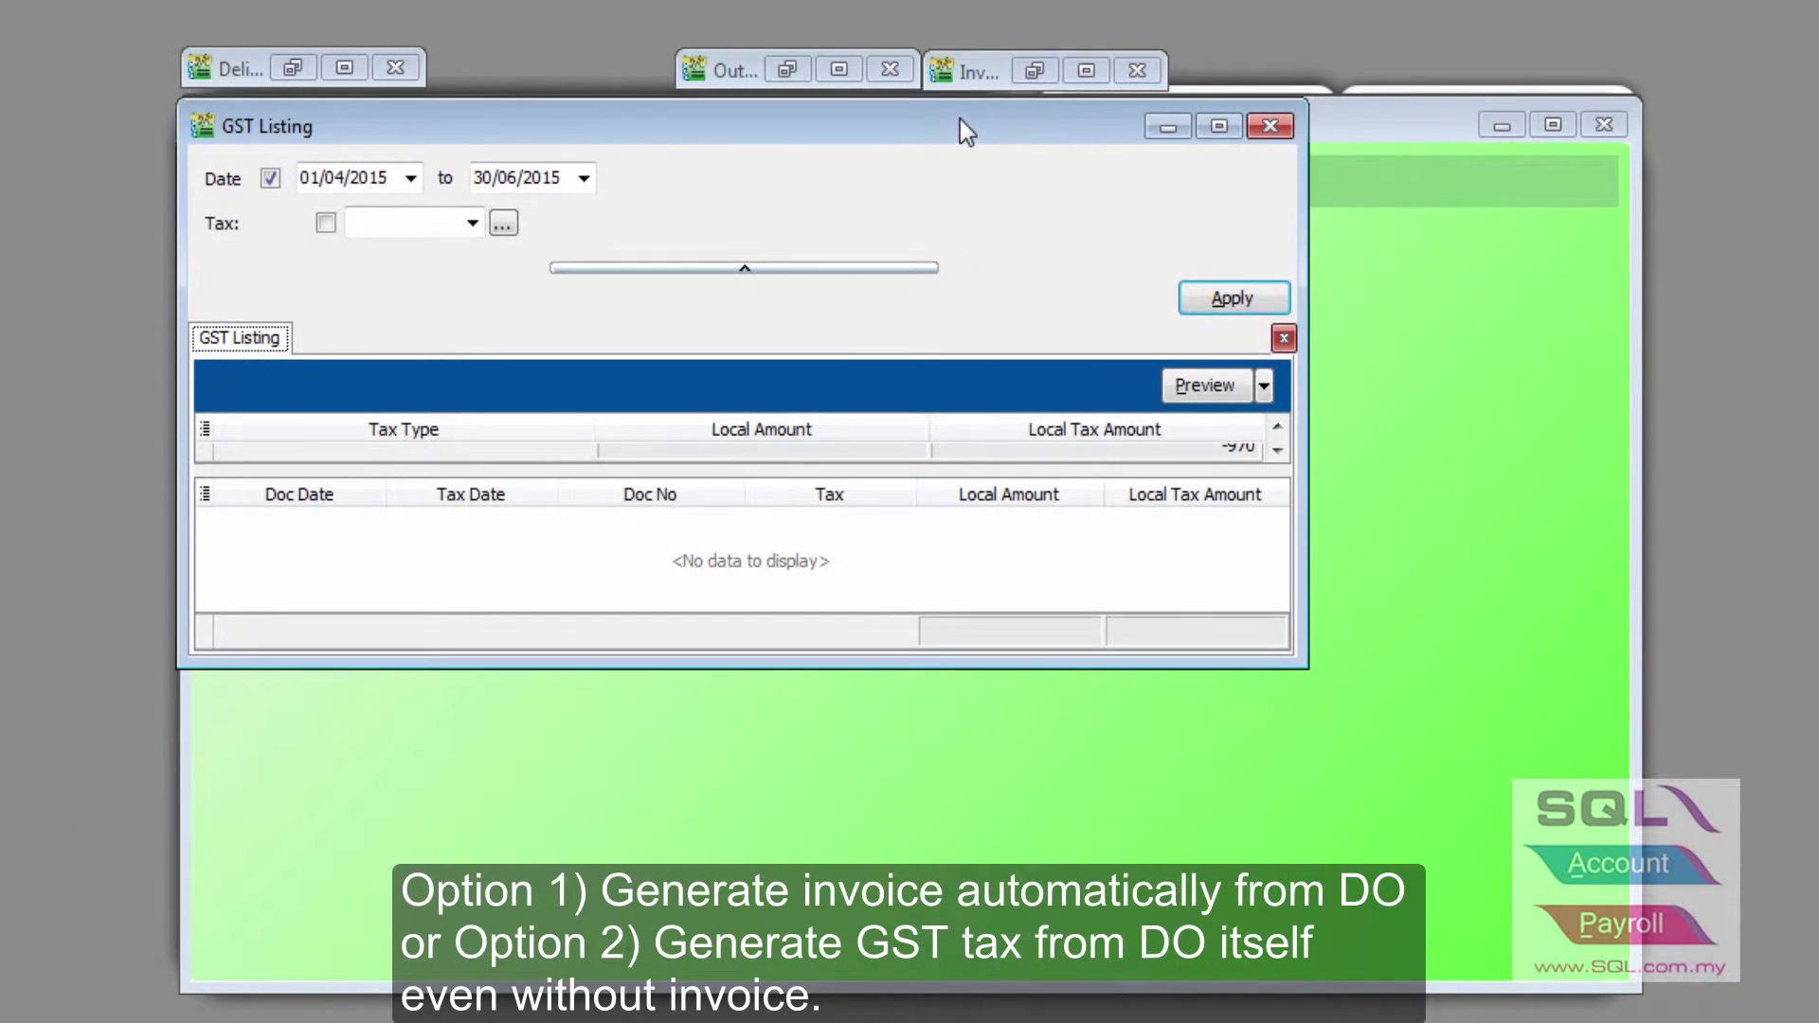
pyautogui.moveTo(1308, 666); pyautogui.dragTo(1661, 1014)
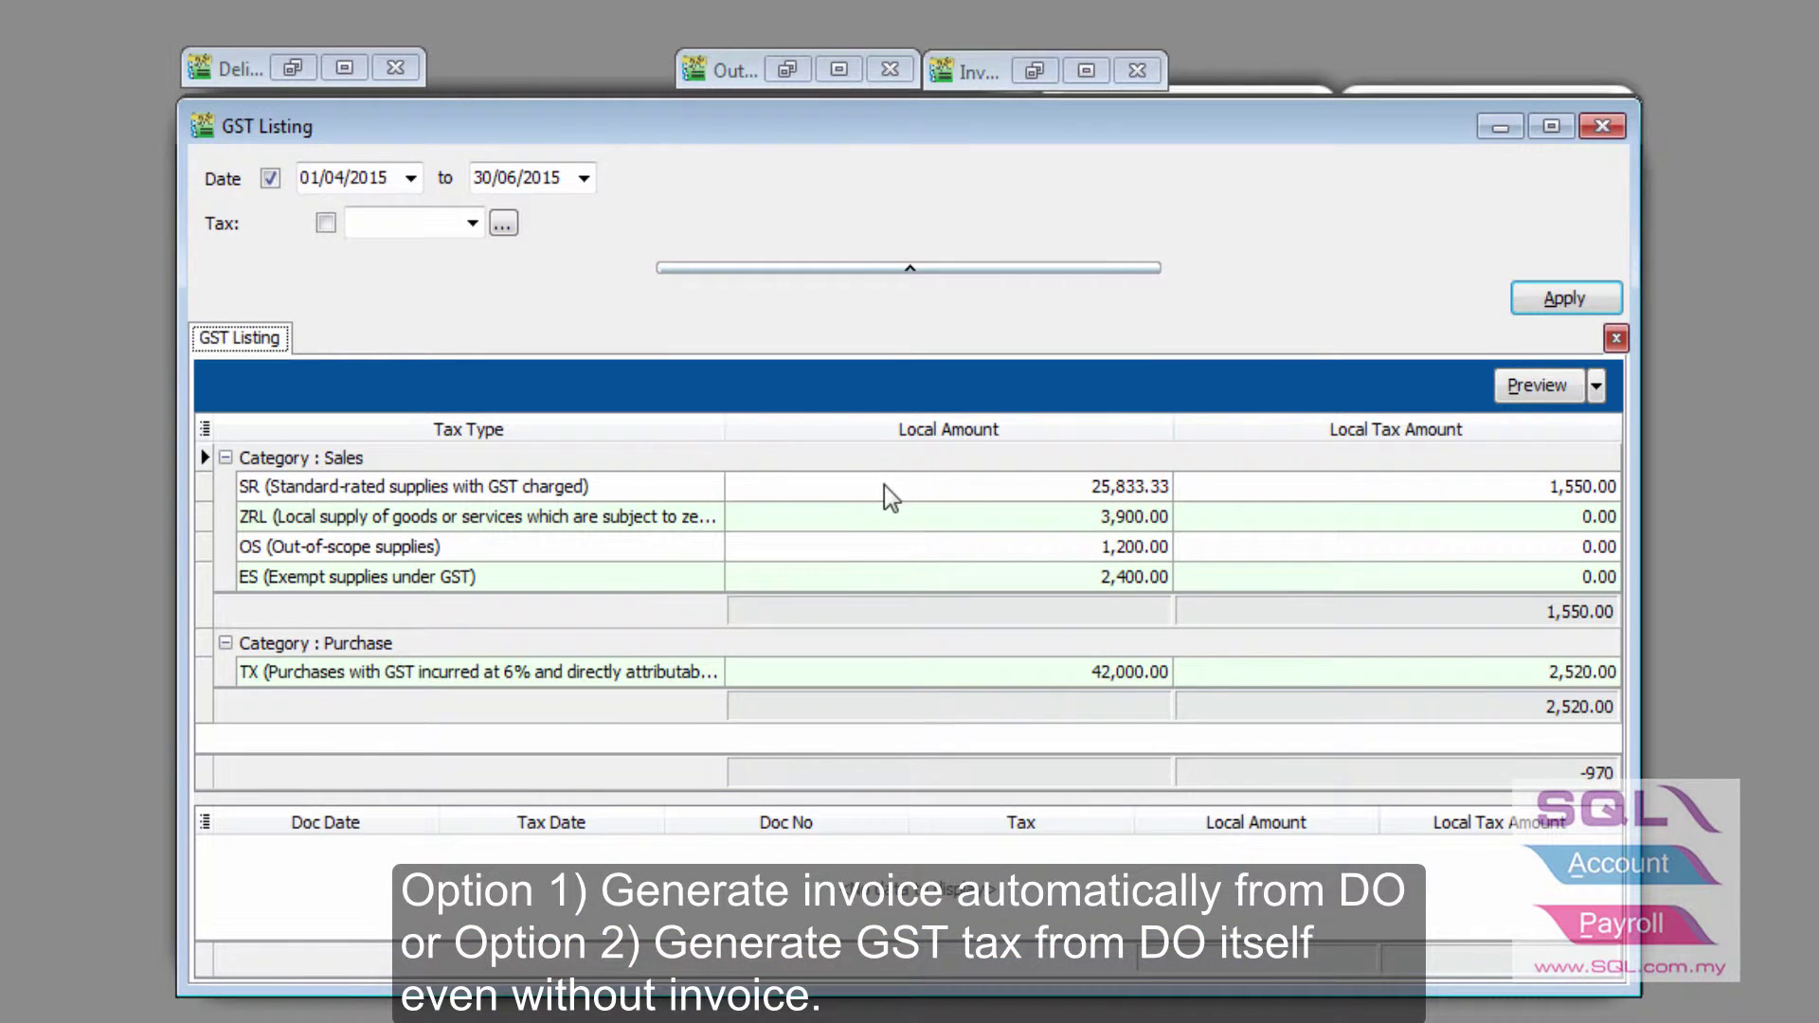
pyautogui.click(873, 270)
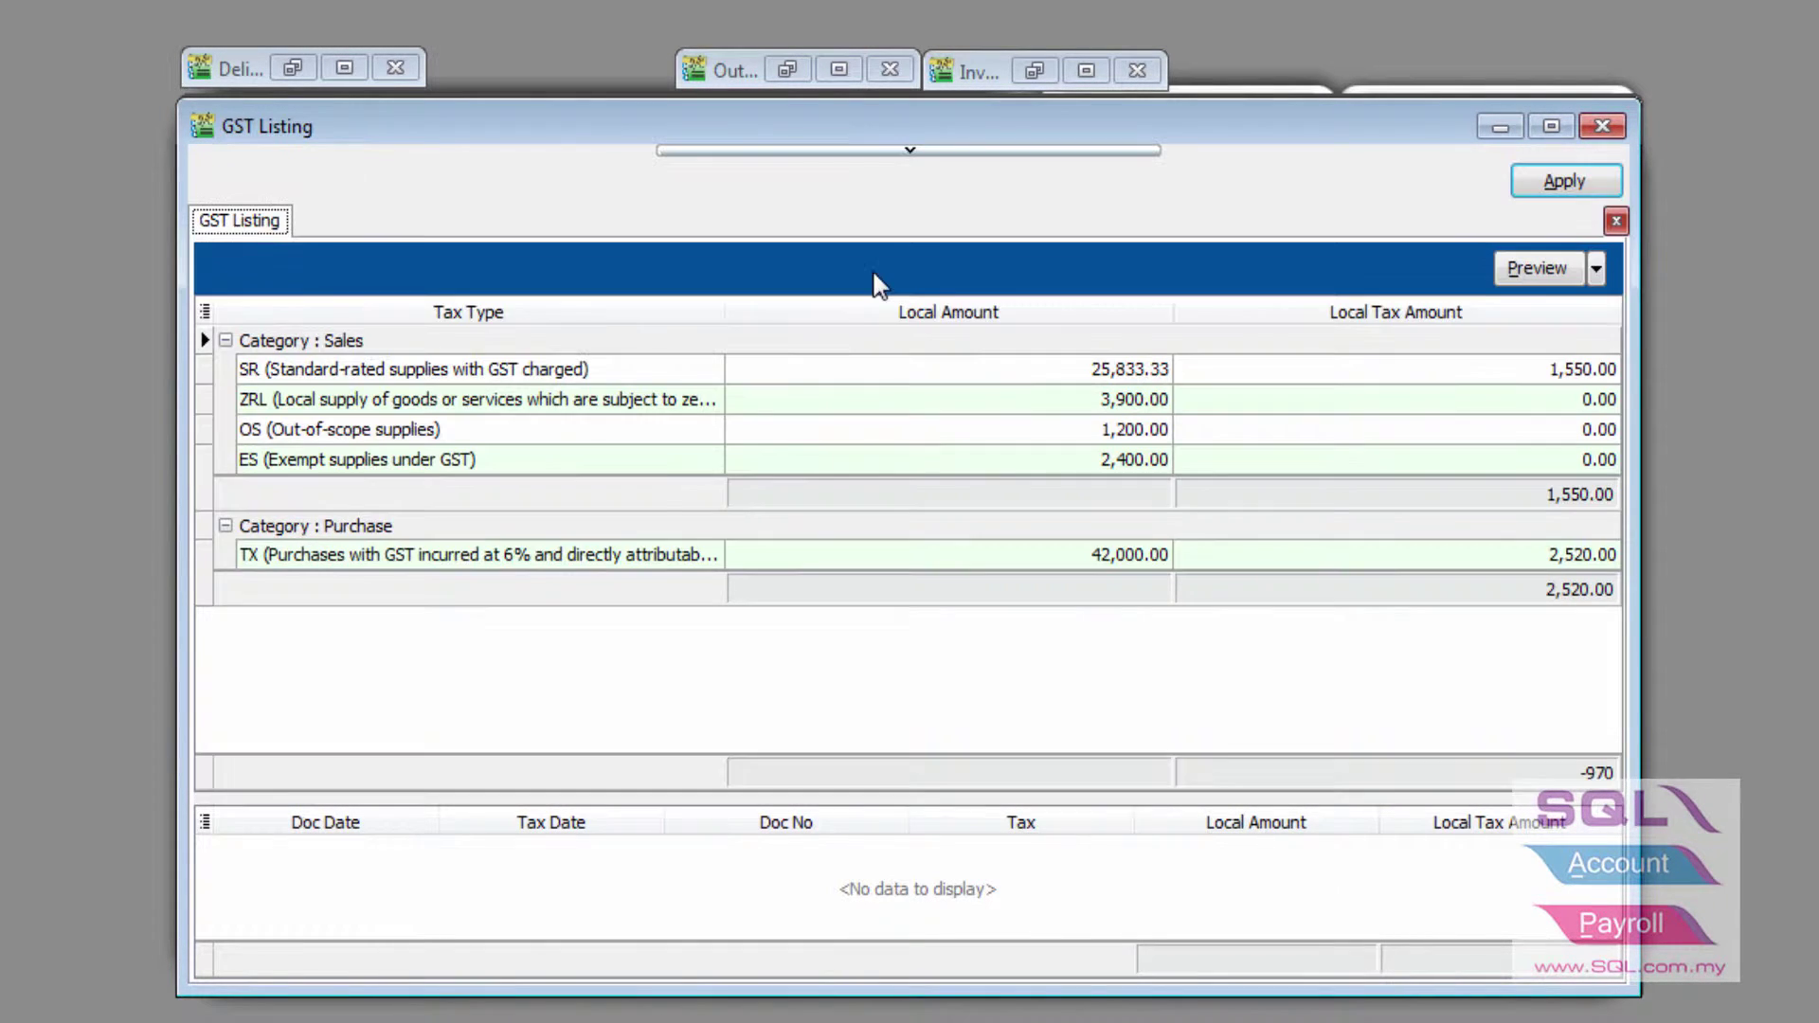
pyautogui.click(812, 369)
pyautogui.moveTo(919, 775); pyautogui.dragTo(958, 210)
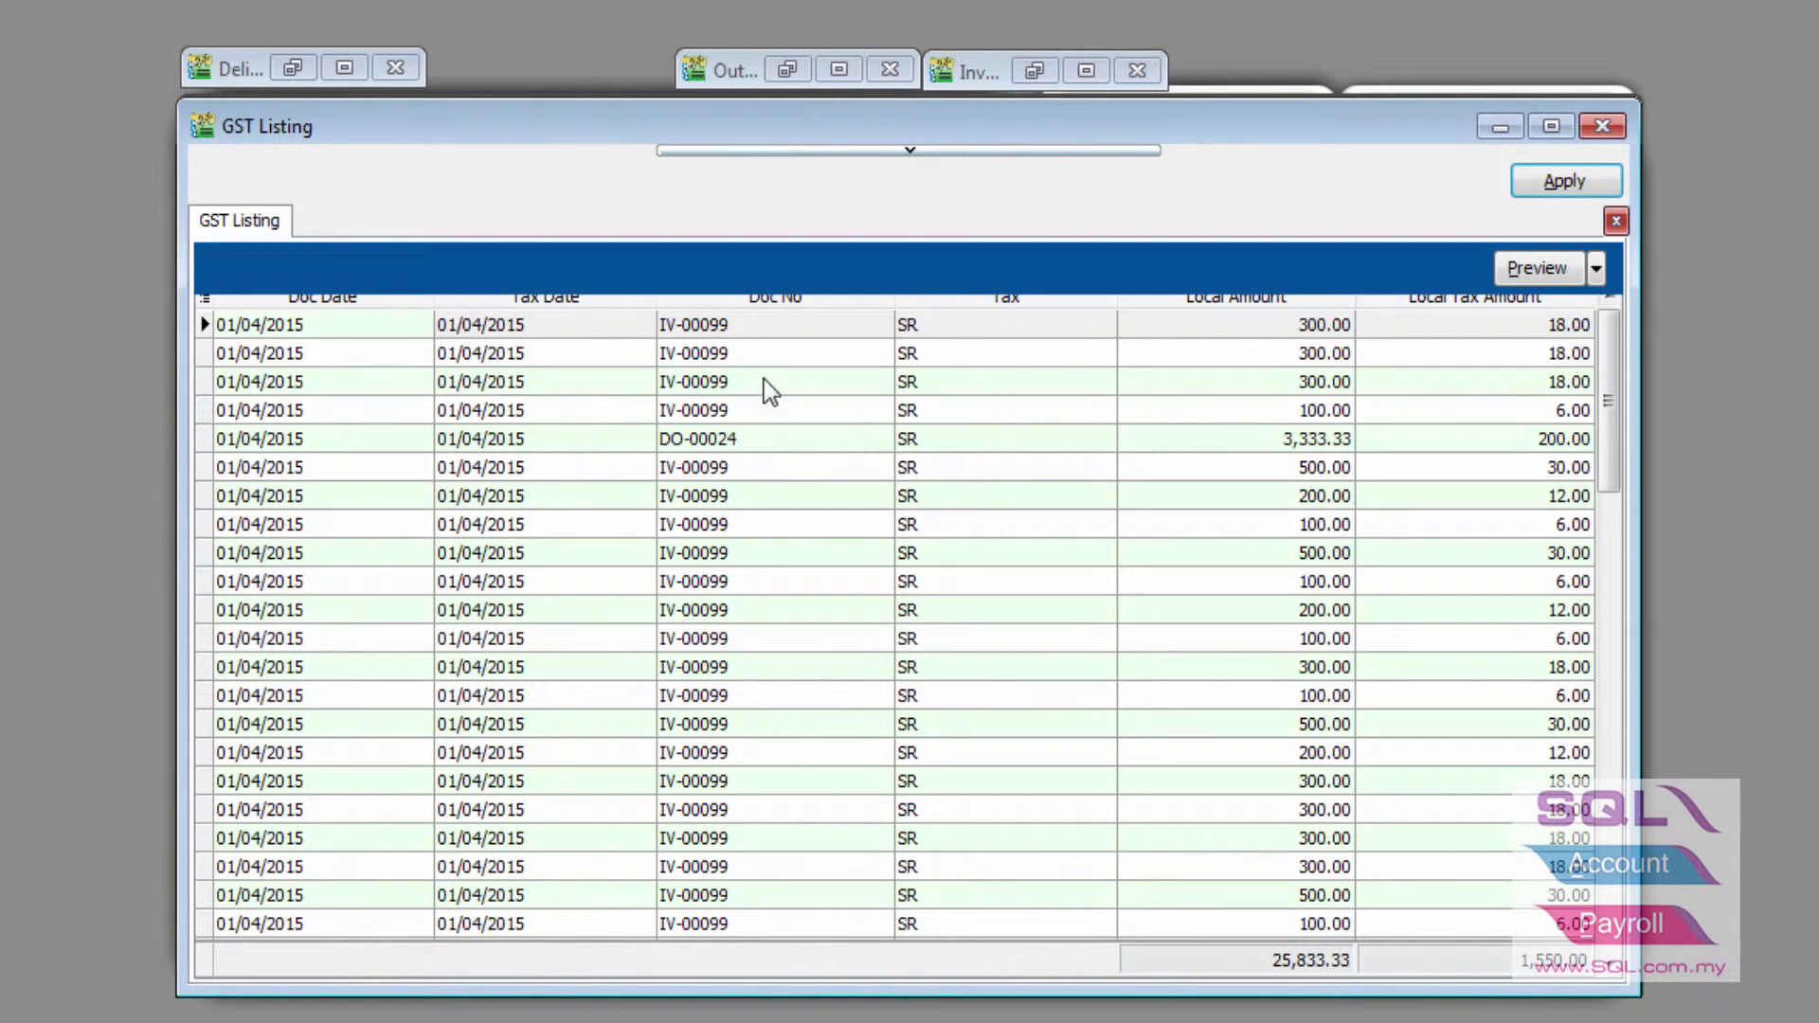
pyautogui.click(762, 333)
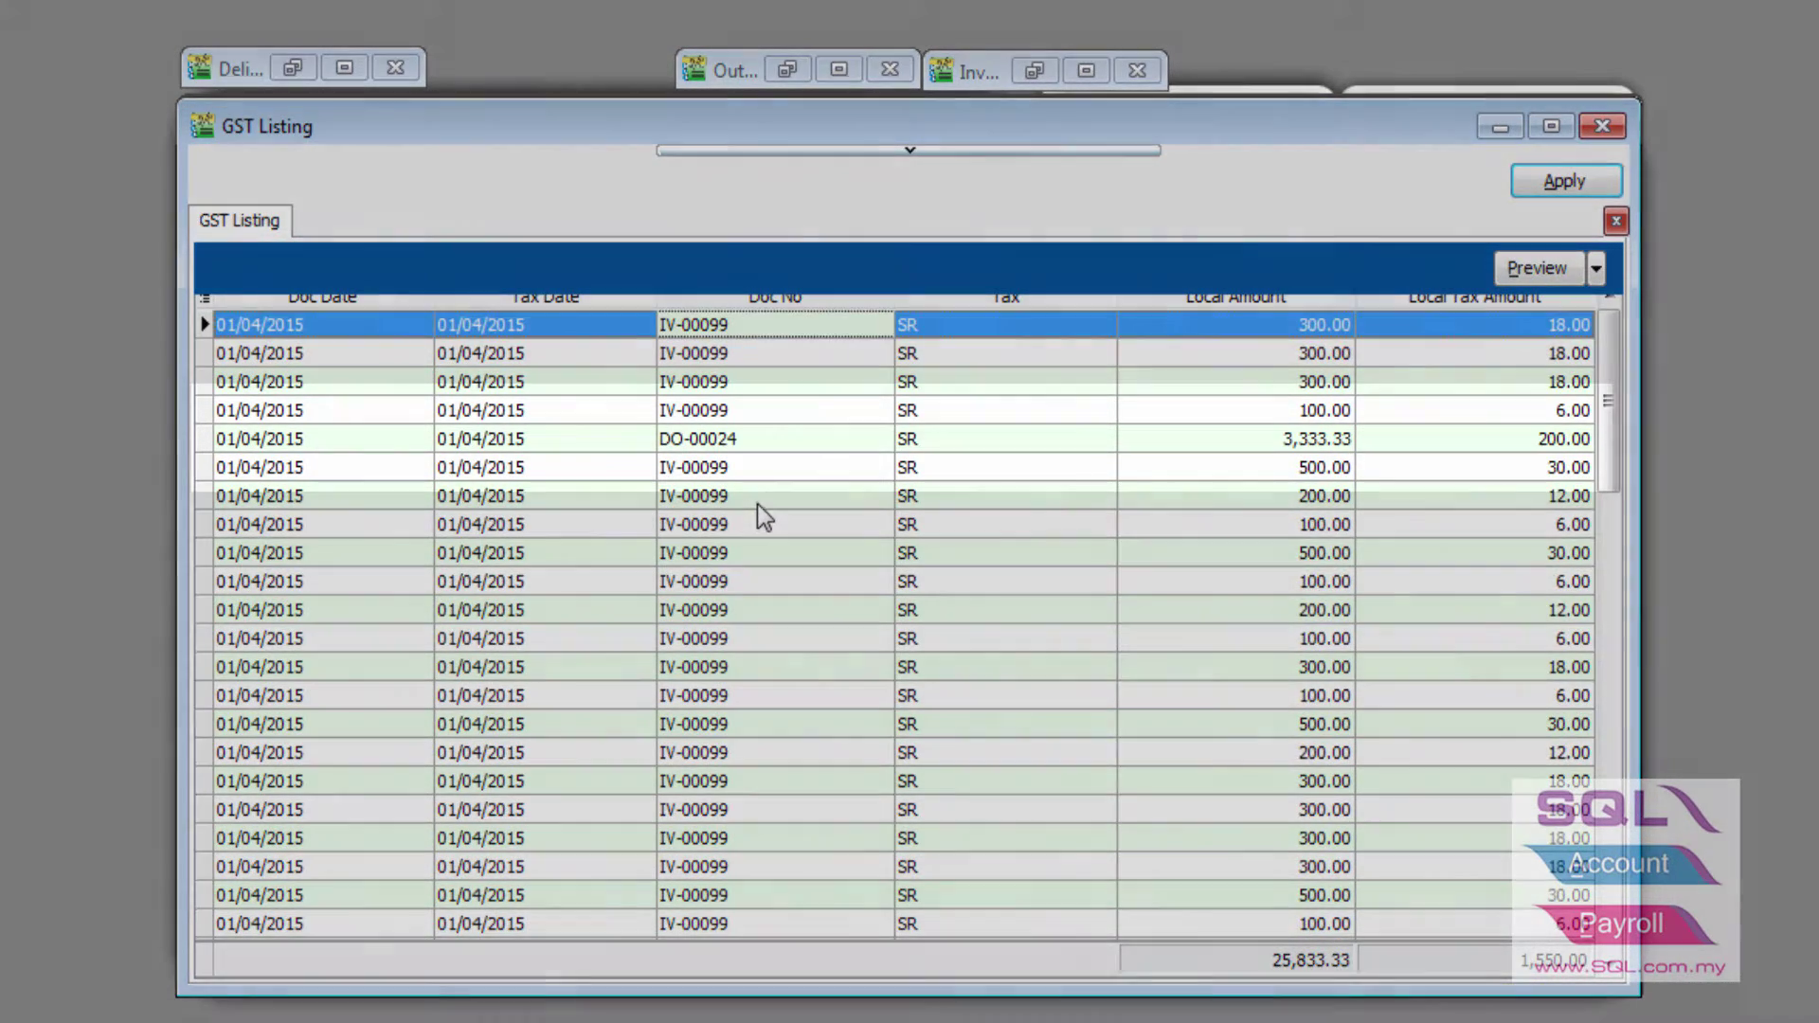
pyautogui.click(766, 440)
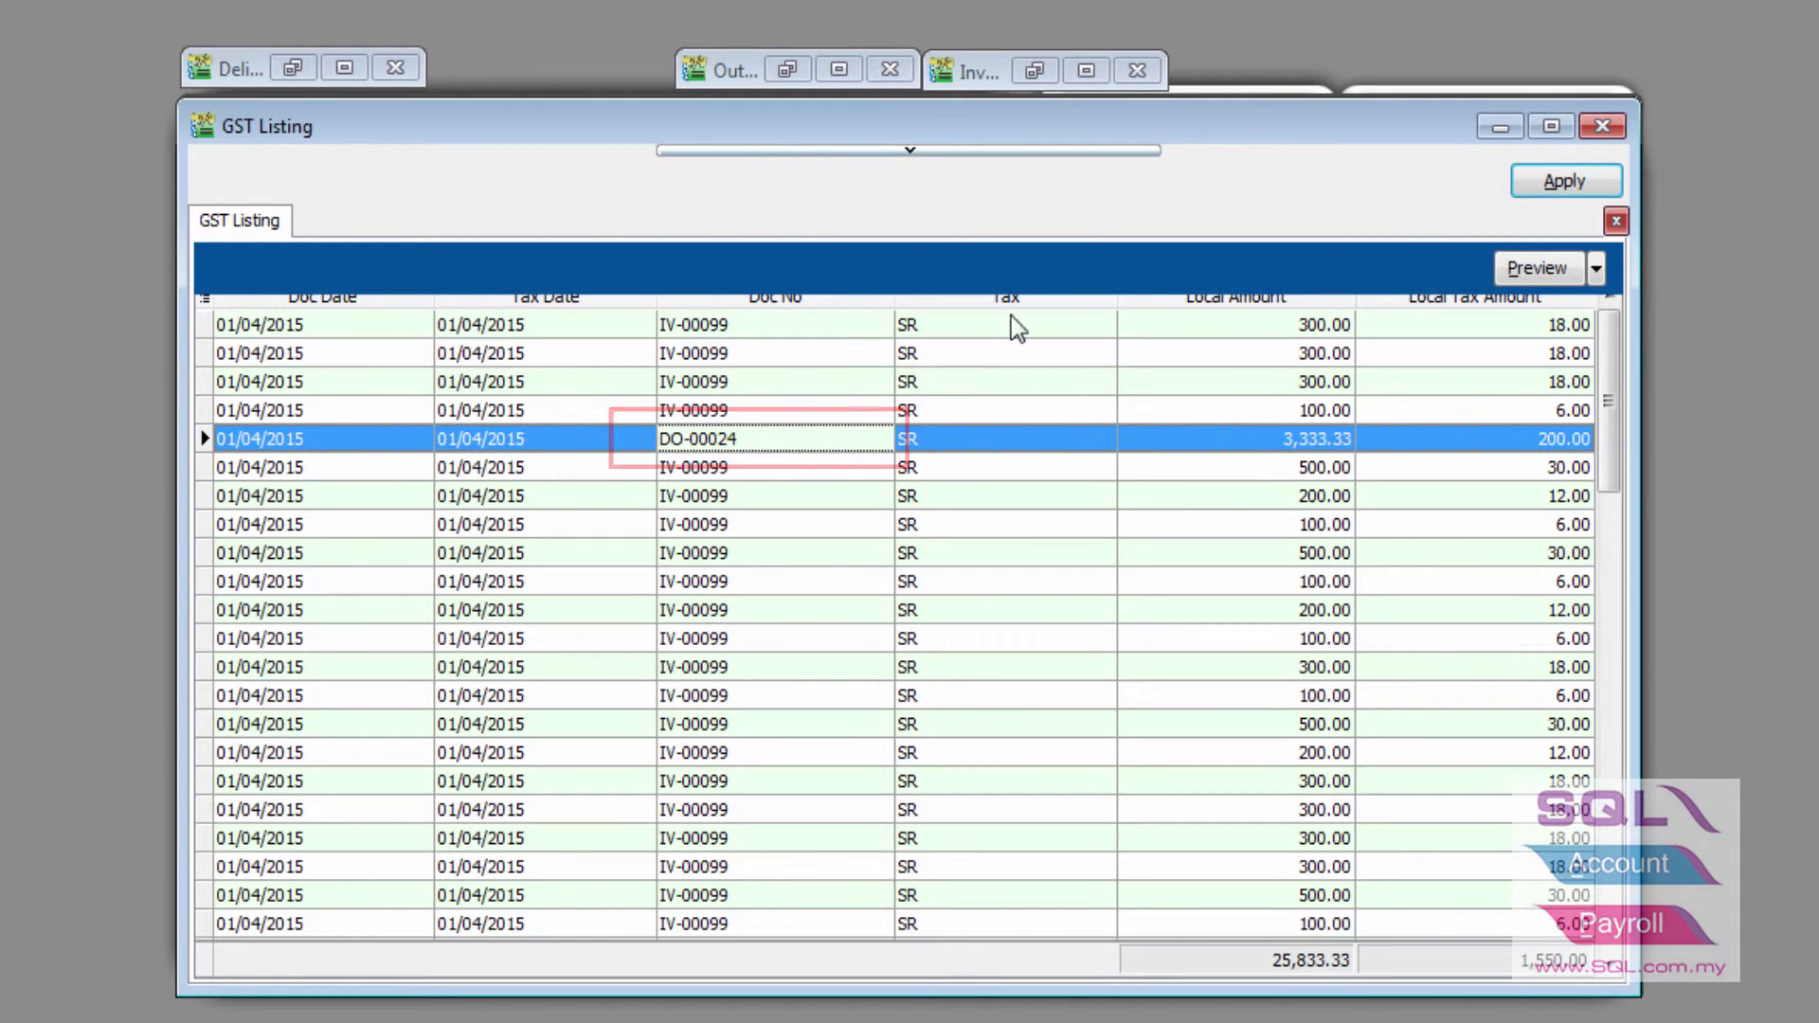
# Step: Close the GST listing and return, then set the new invoice's customer to ALPHA & BETA COMPUTER
pyautogui.click(1497, 126)
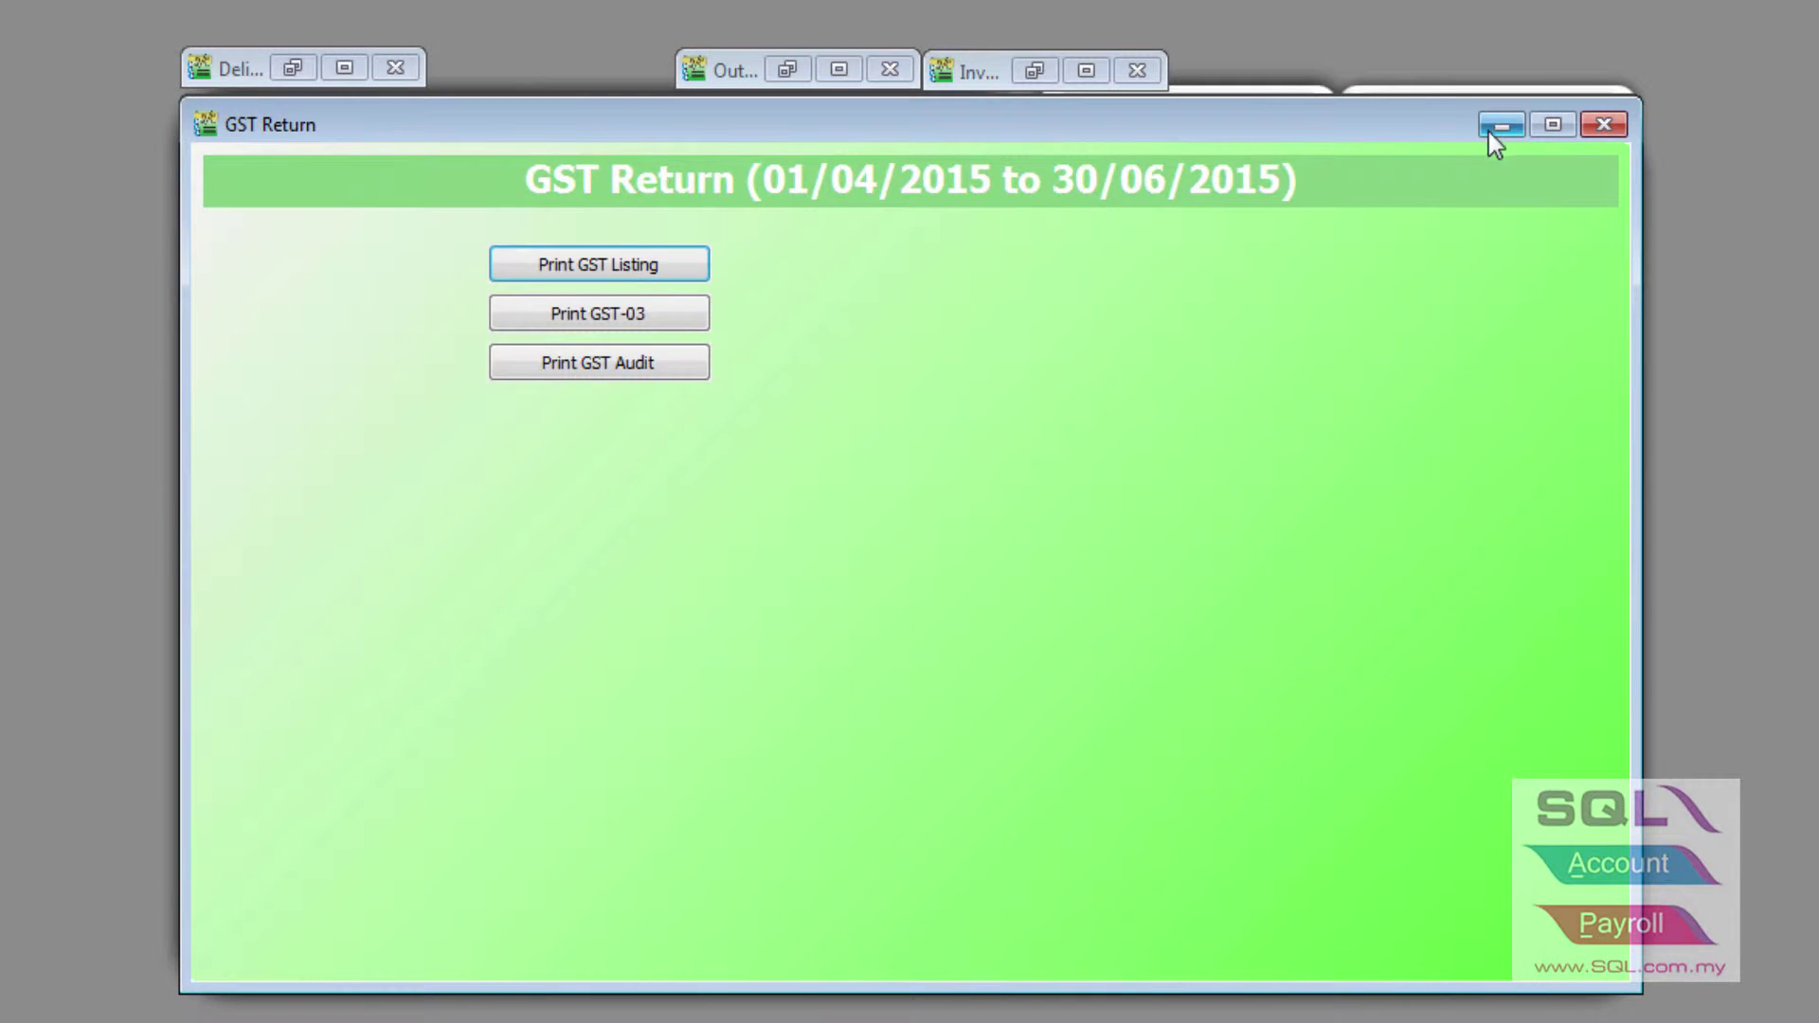
pyautogui.click(1493, 125)
pyautogui.click(1604, 123)
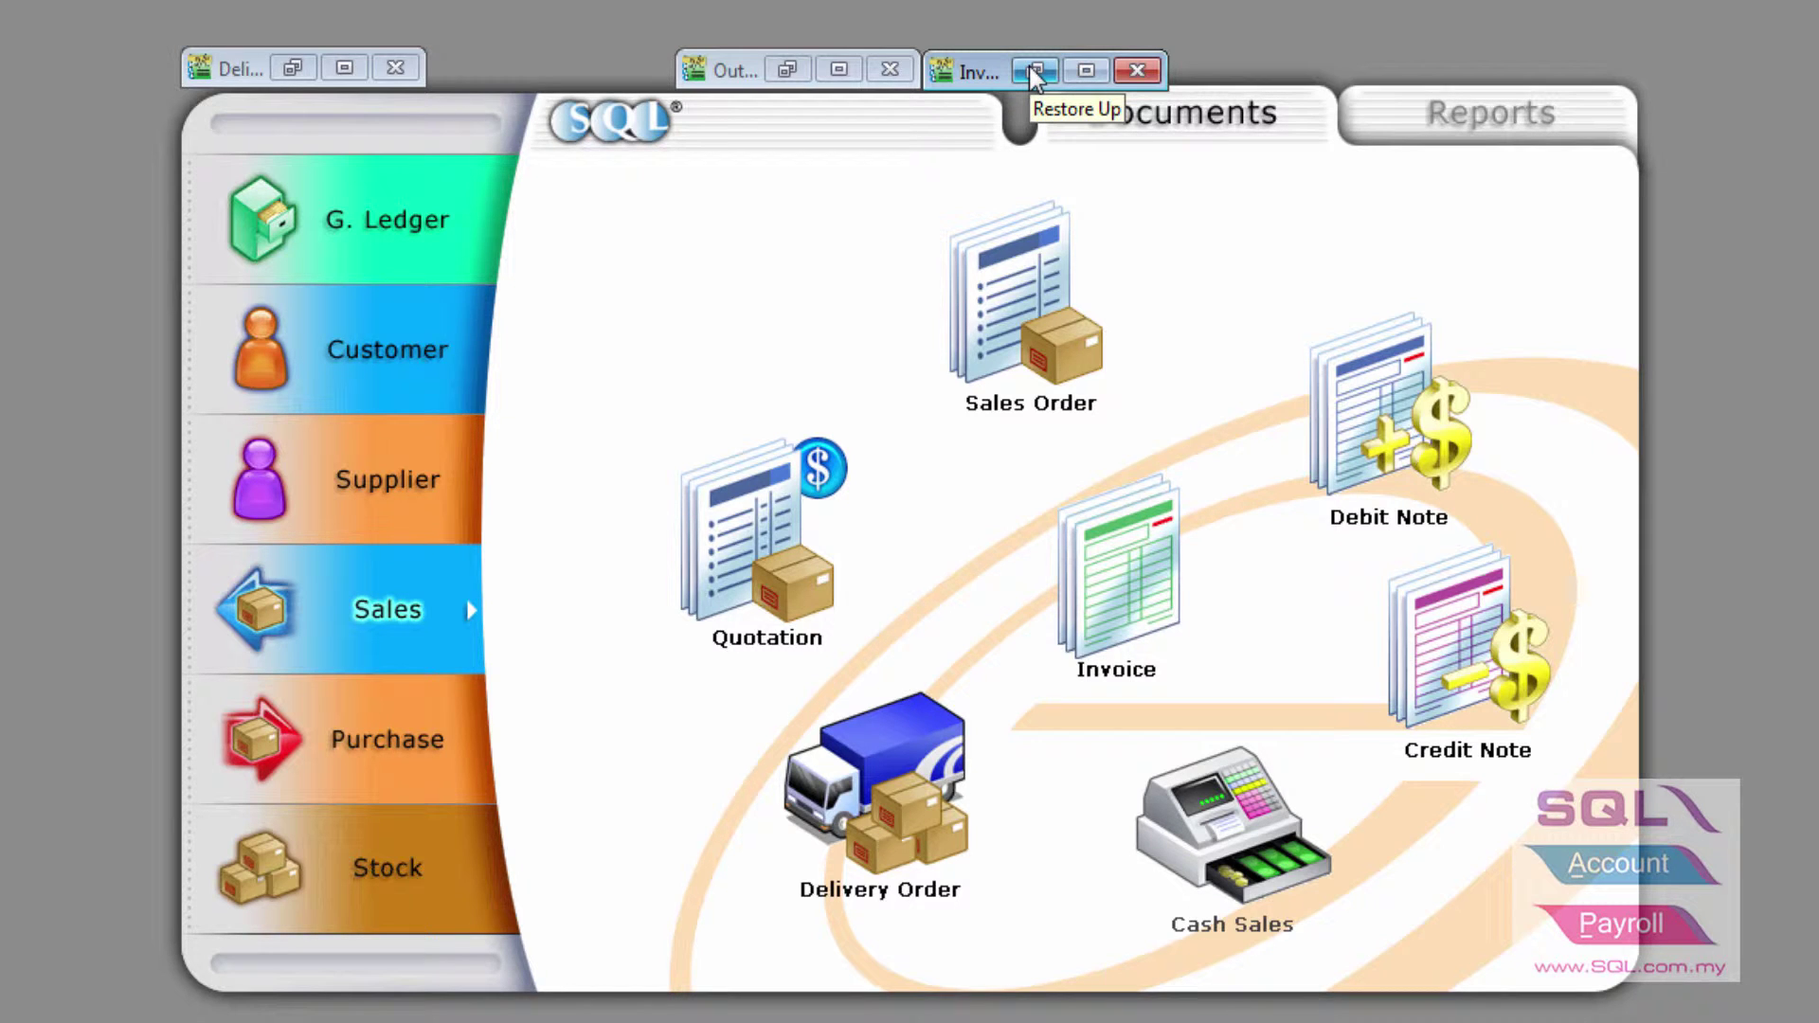
pyautogui.click(1036, 71)
pyautogui.click(465, 205)
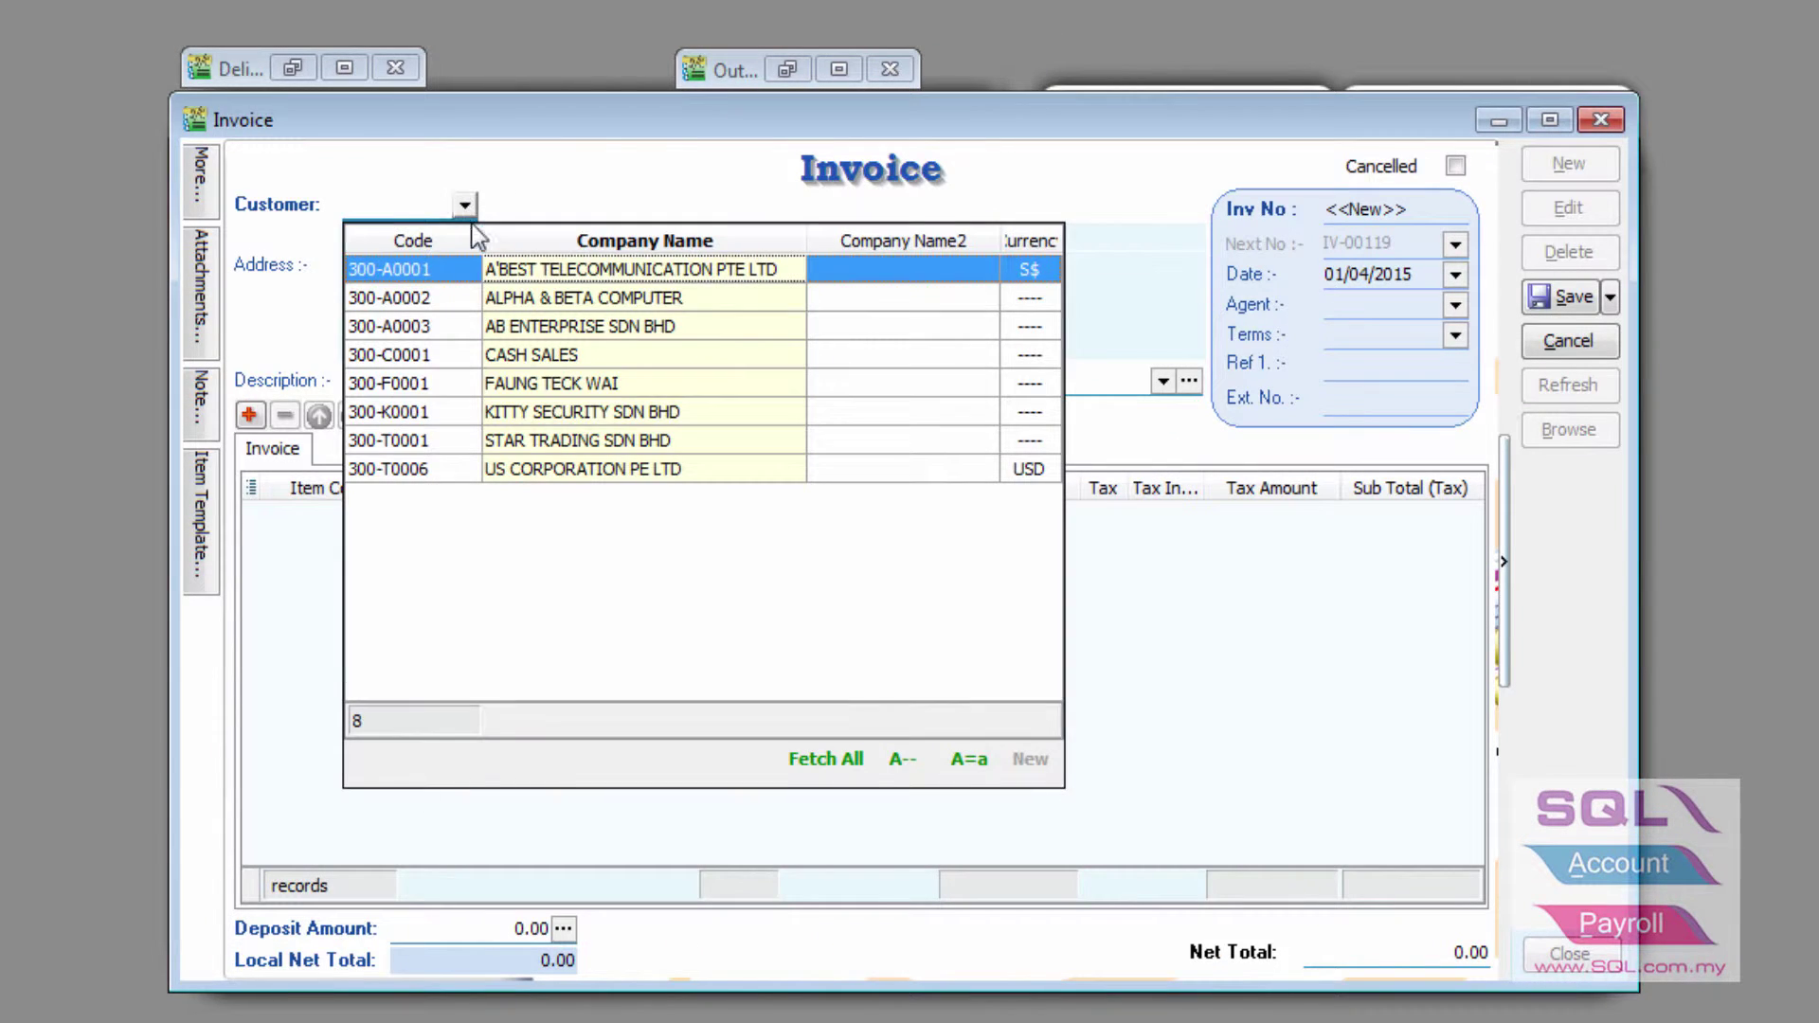
pyautogui.click(486, 297)
# Step: Transfer the 01/04/2015 delivery order DO-00024 into the invoice as a whole document
pyautogui.rightClick(590, 175)
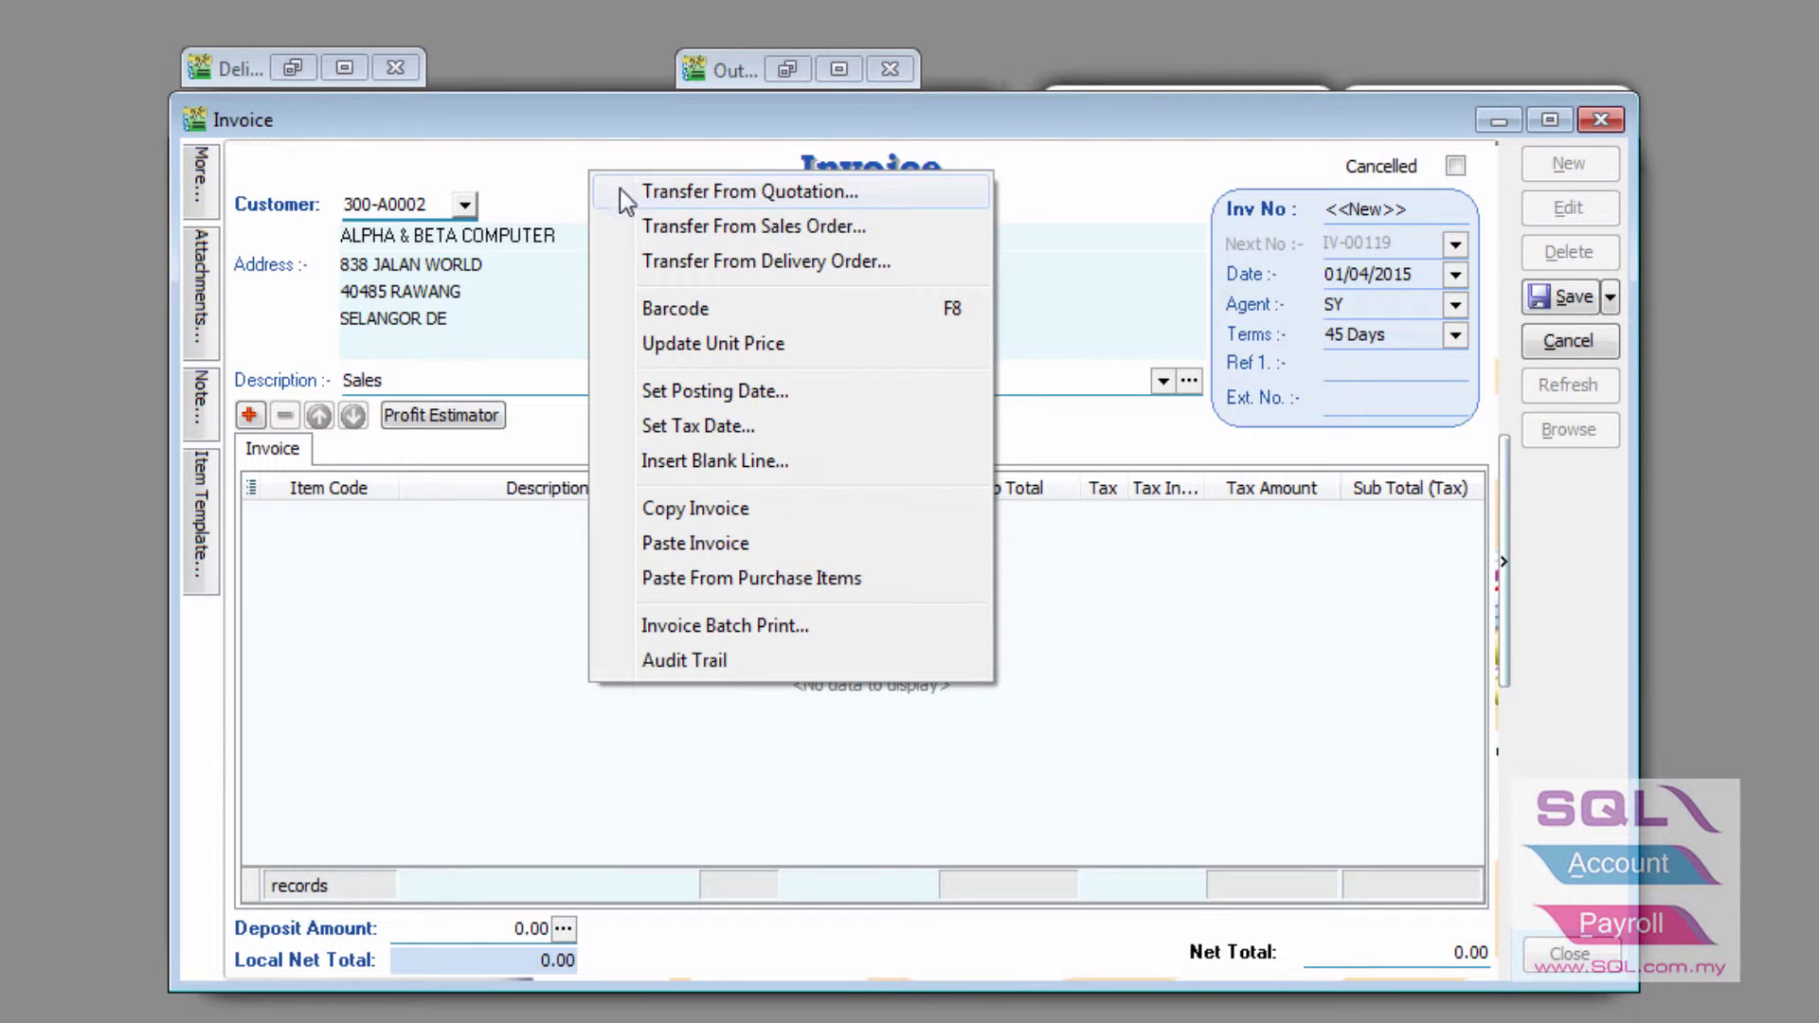
pyautogui.click(655, 264)
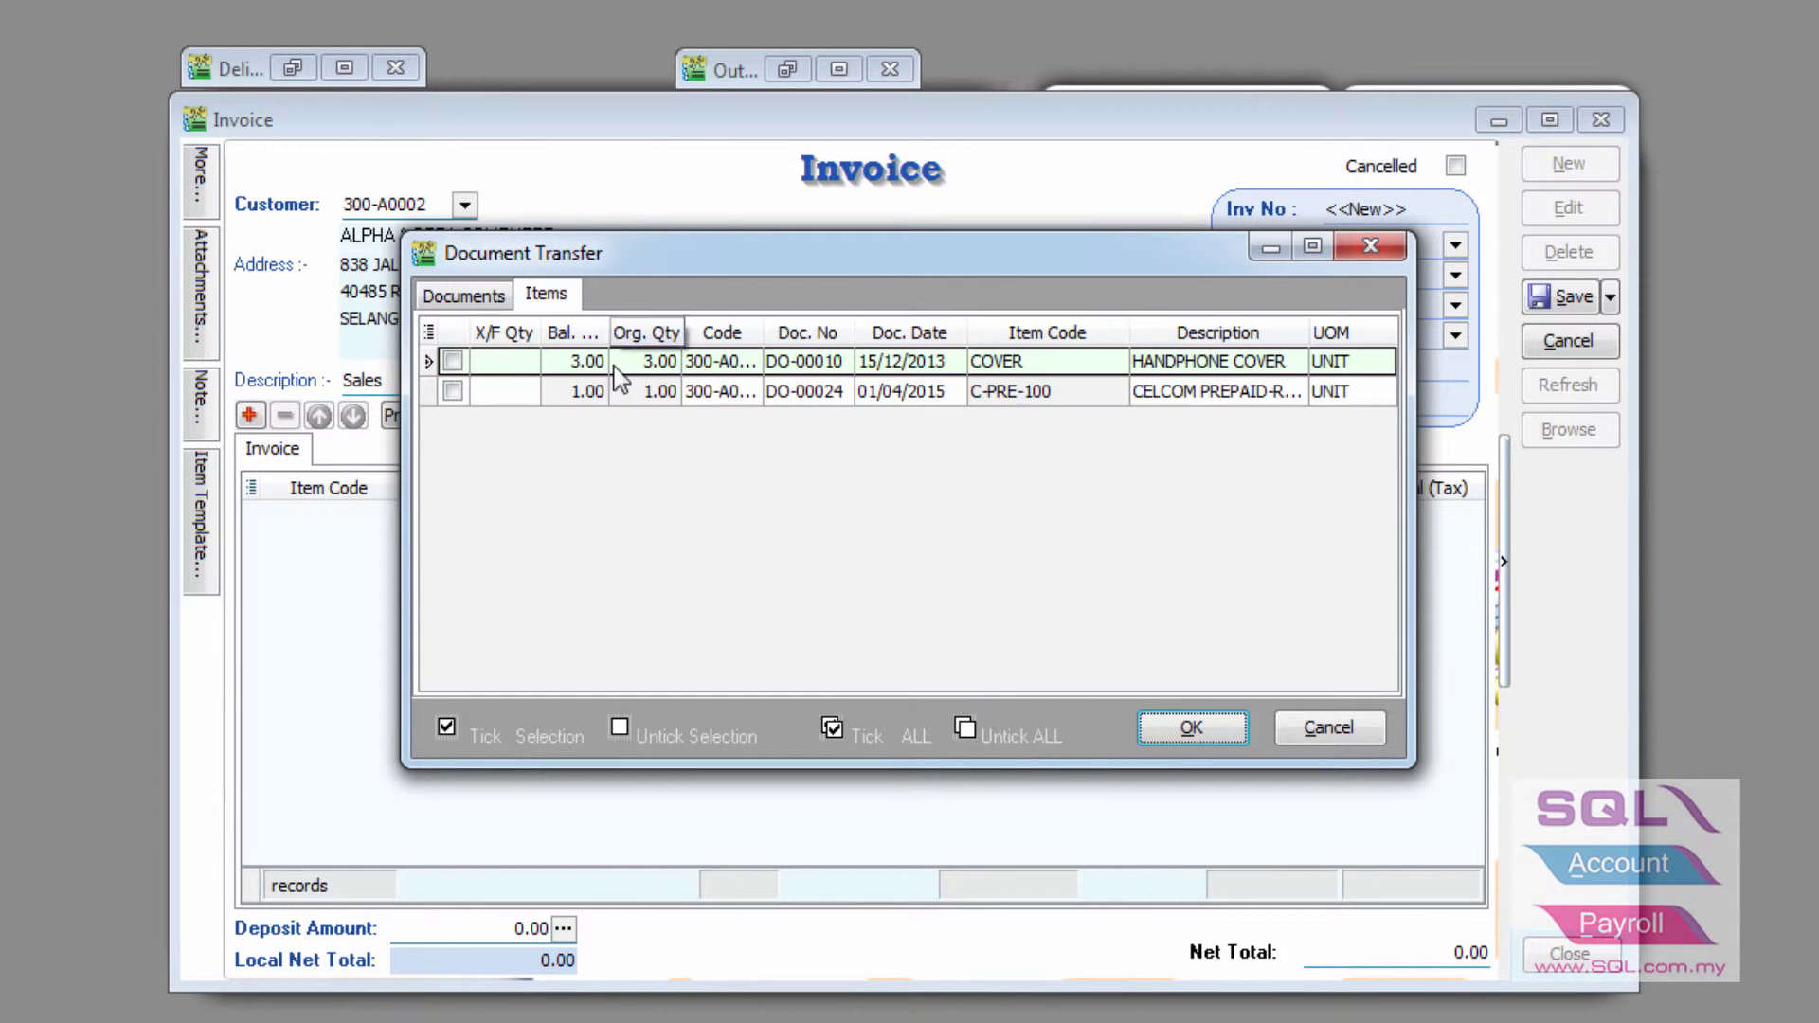
pyautogui.click(466, 297)
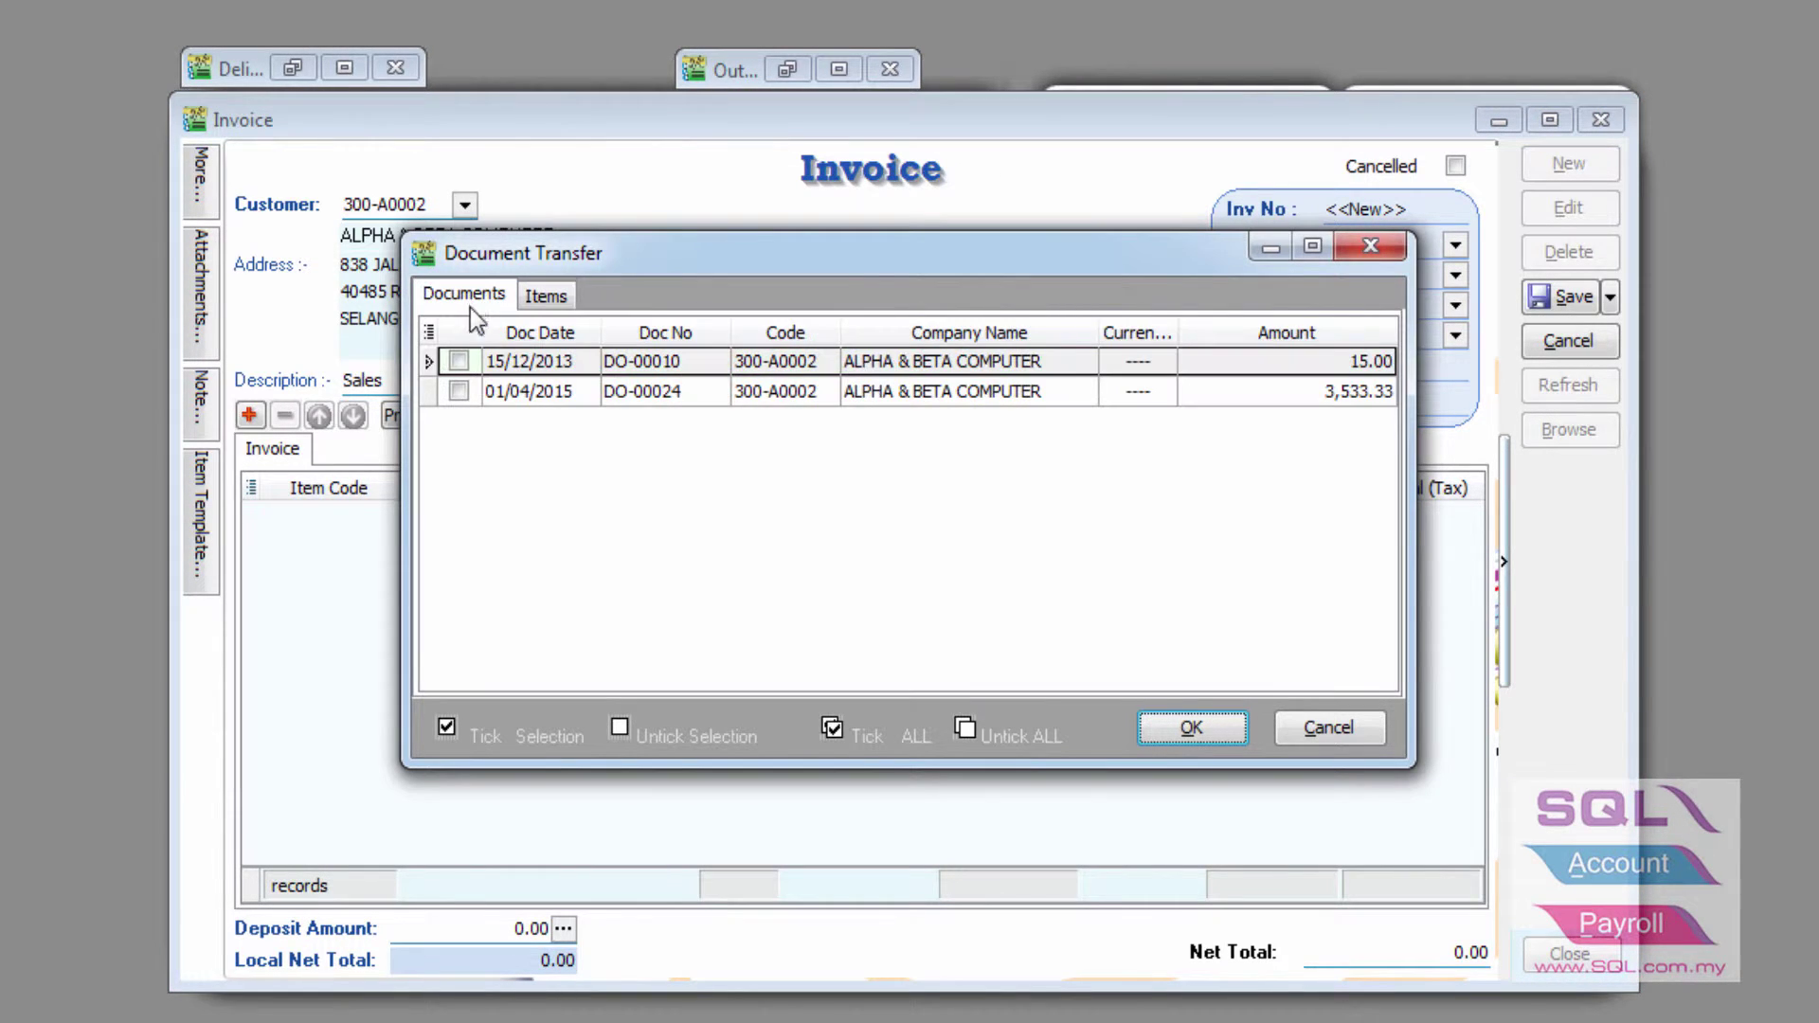
pyautogui.click(458, 390)
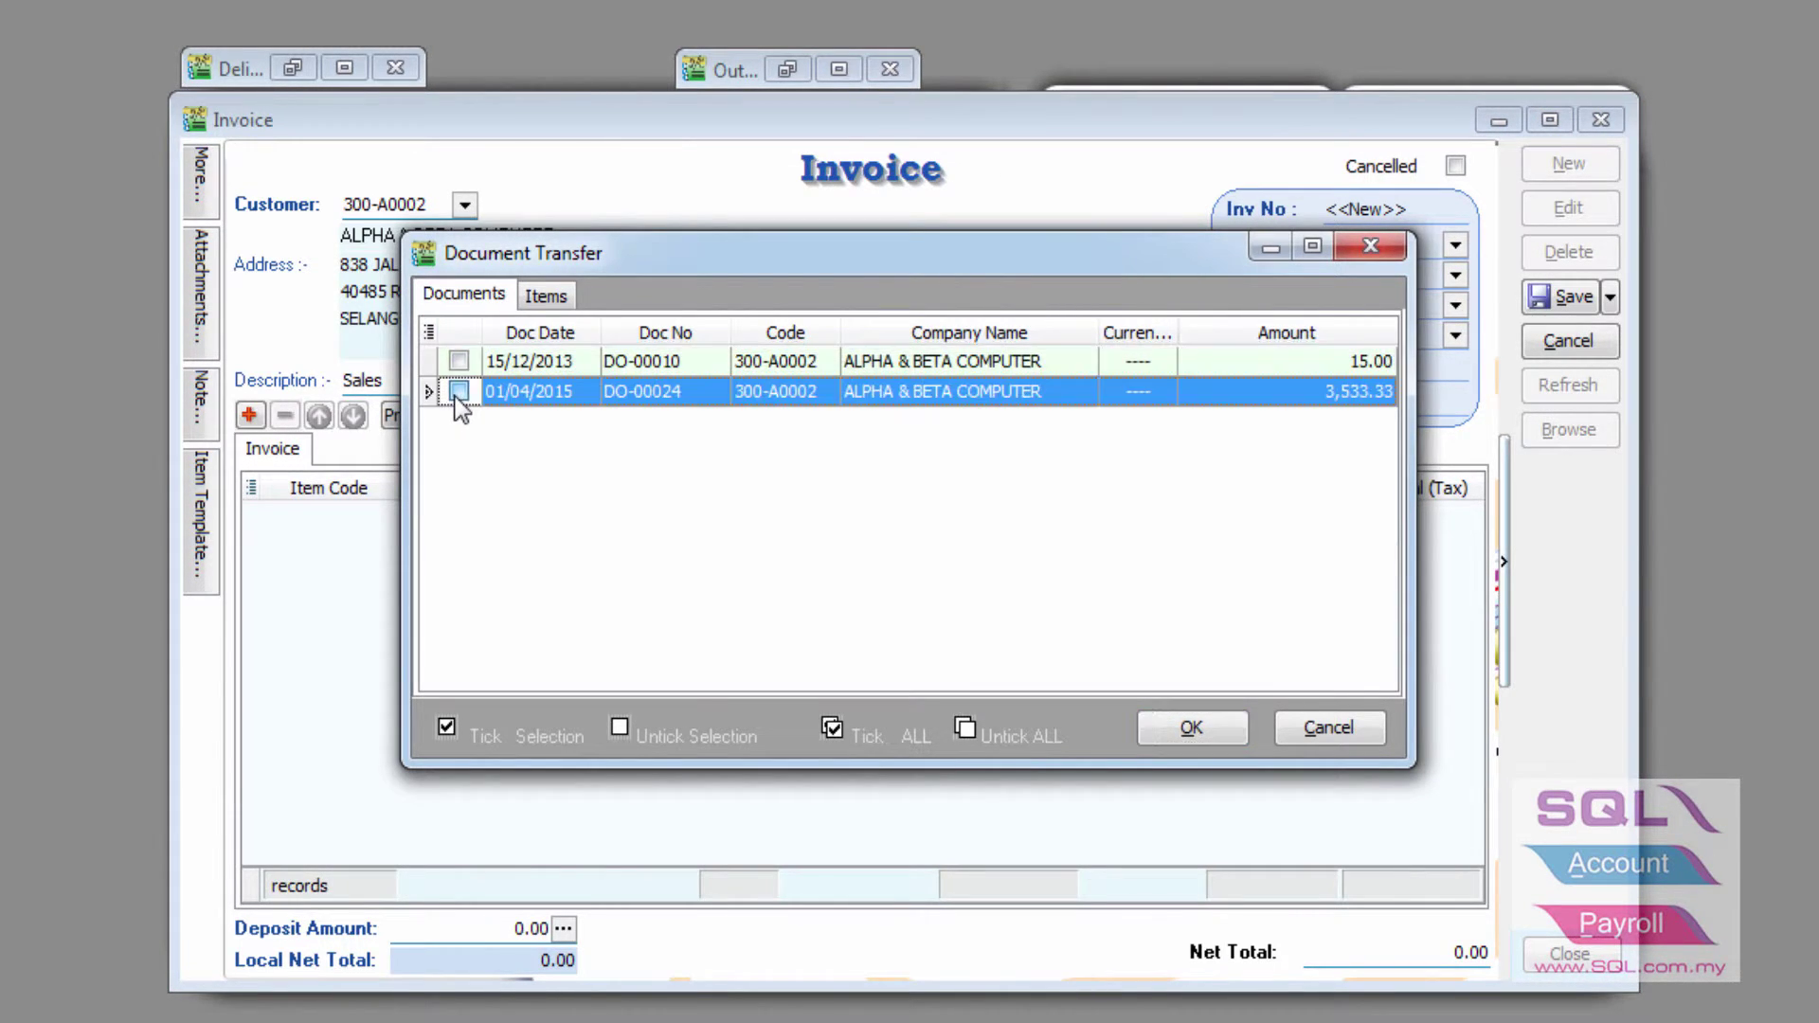
pyautogui.click(1196, 729)
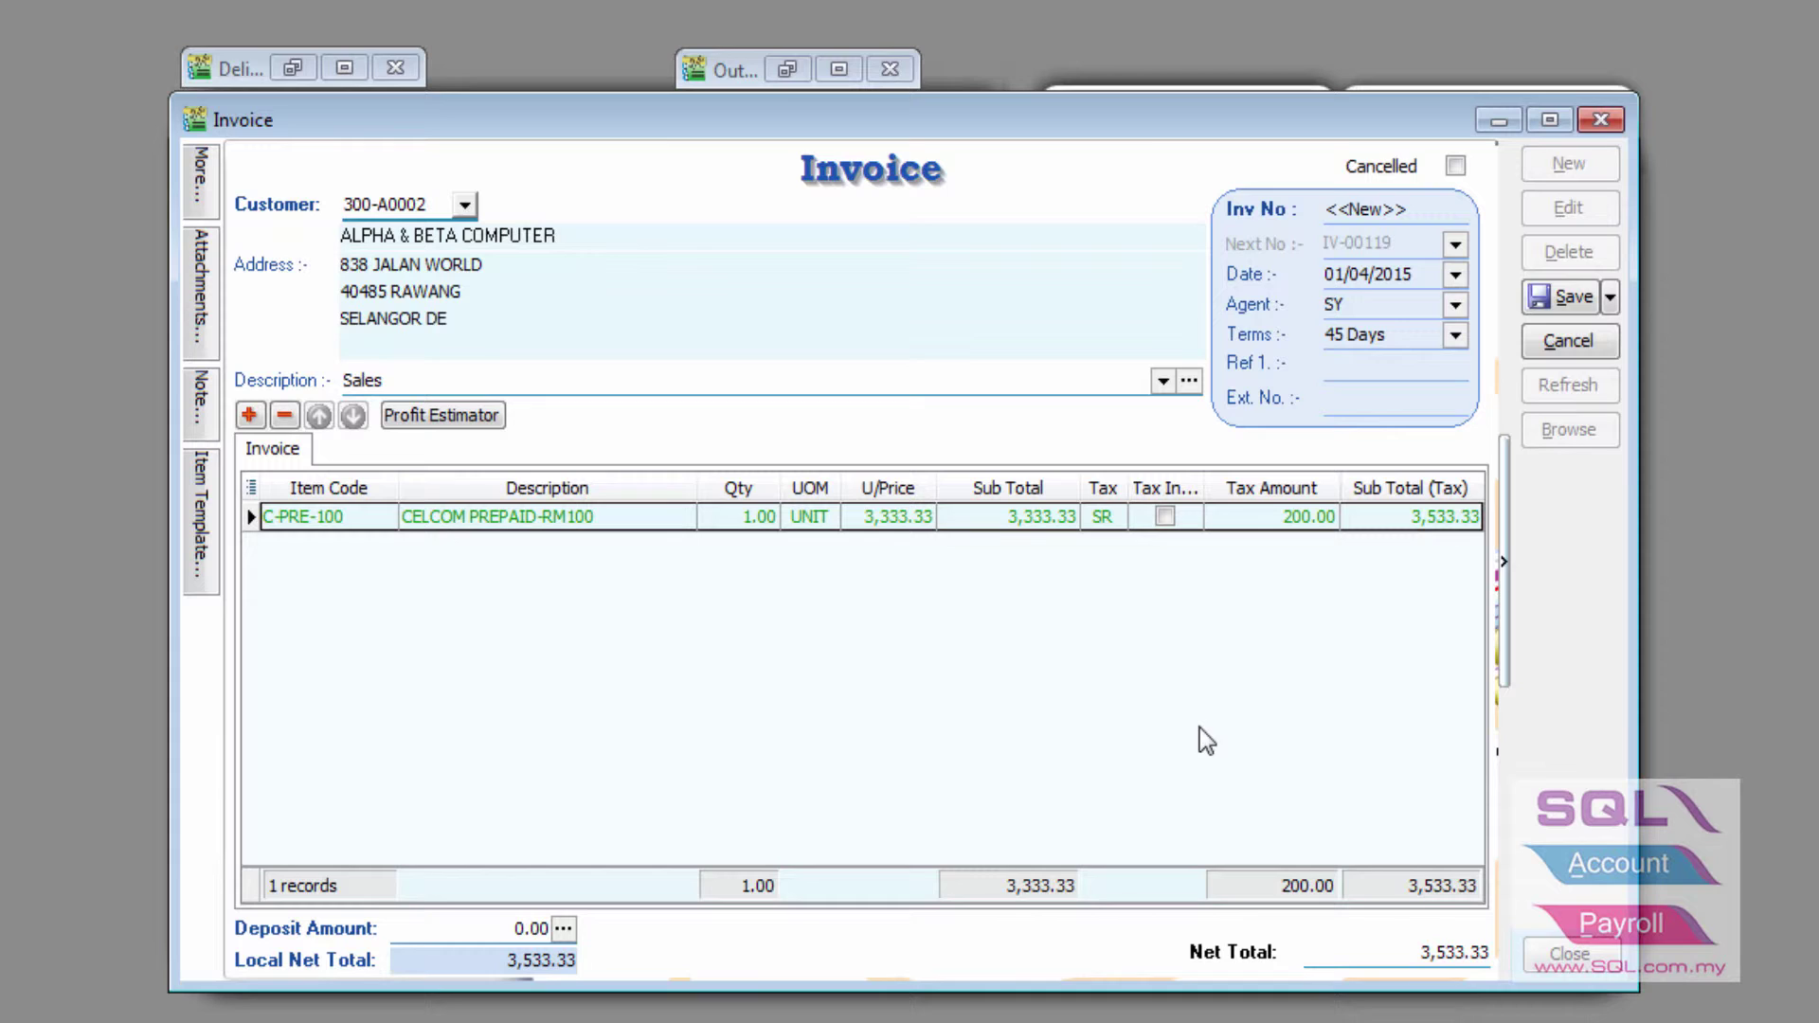
# Step: Change the invoice date to 01/07/2015 and save it as IV-00119
pyautogui.click(1365, 274)
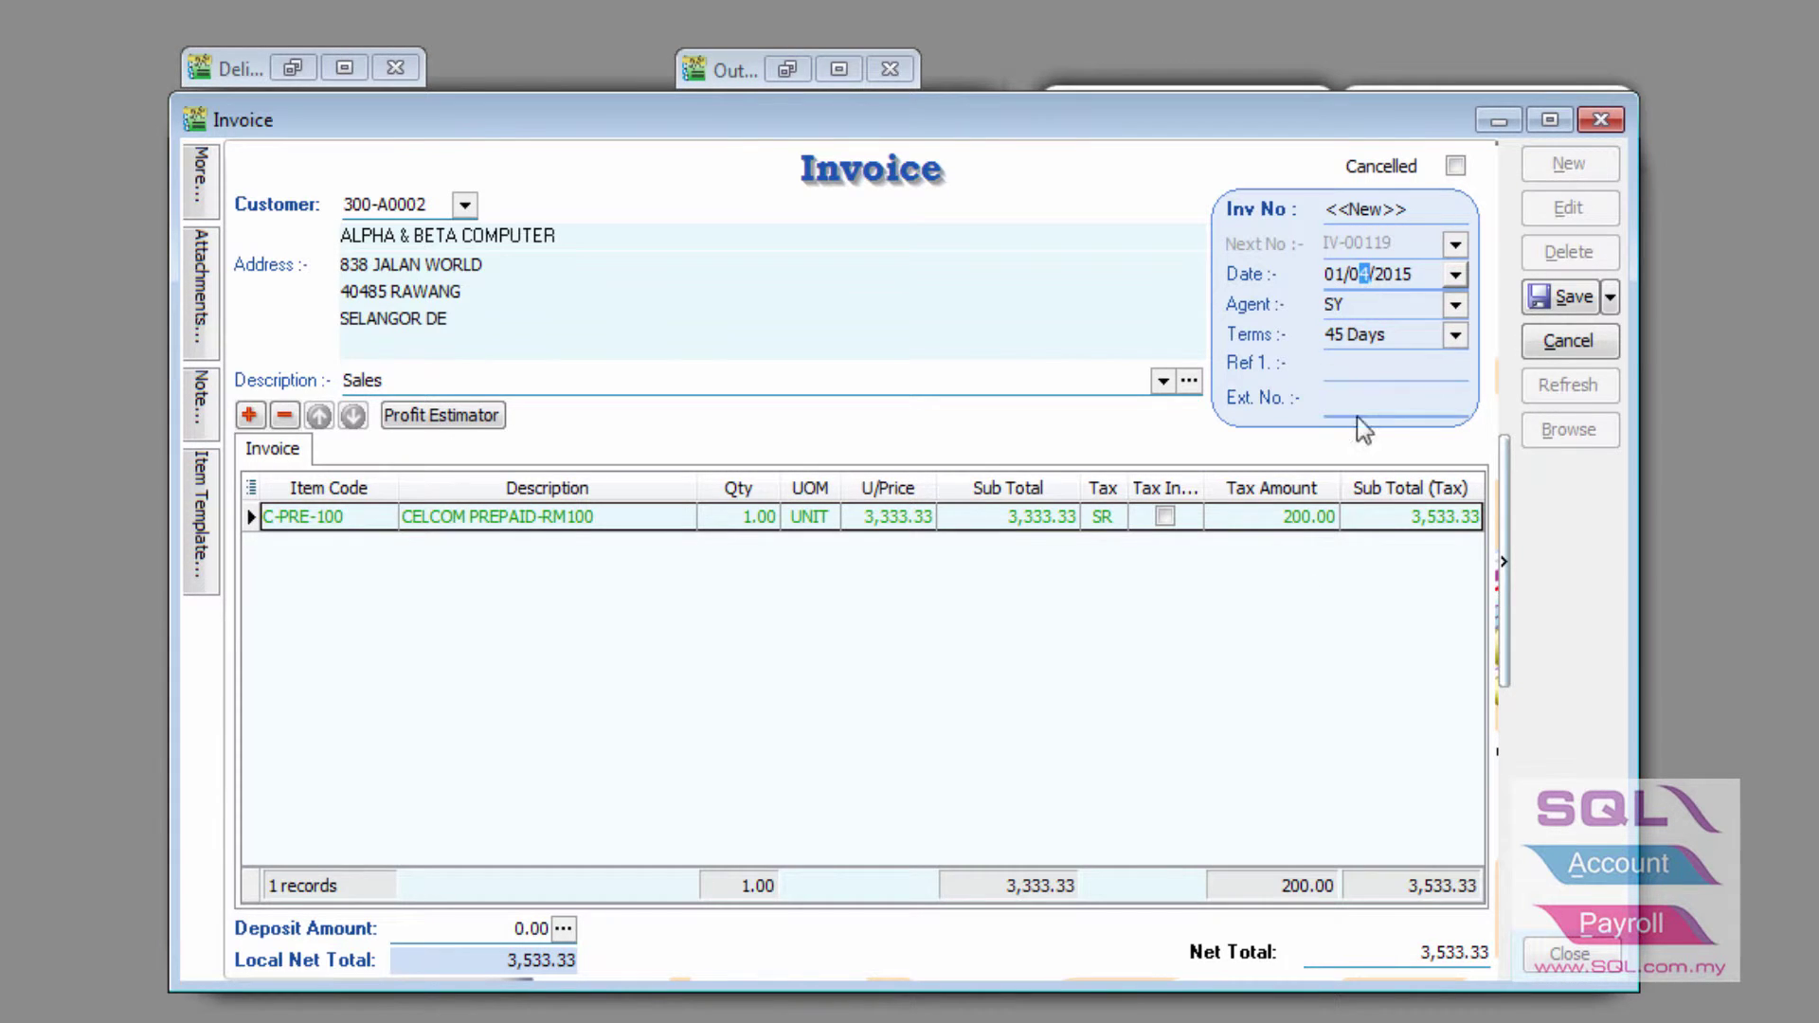
pyautogui.write('6')
pyautogui.click(1365, 274)
pyautogui.write('7')
pyautogui.click(1339, 606)
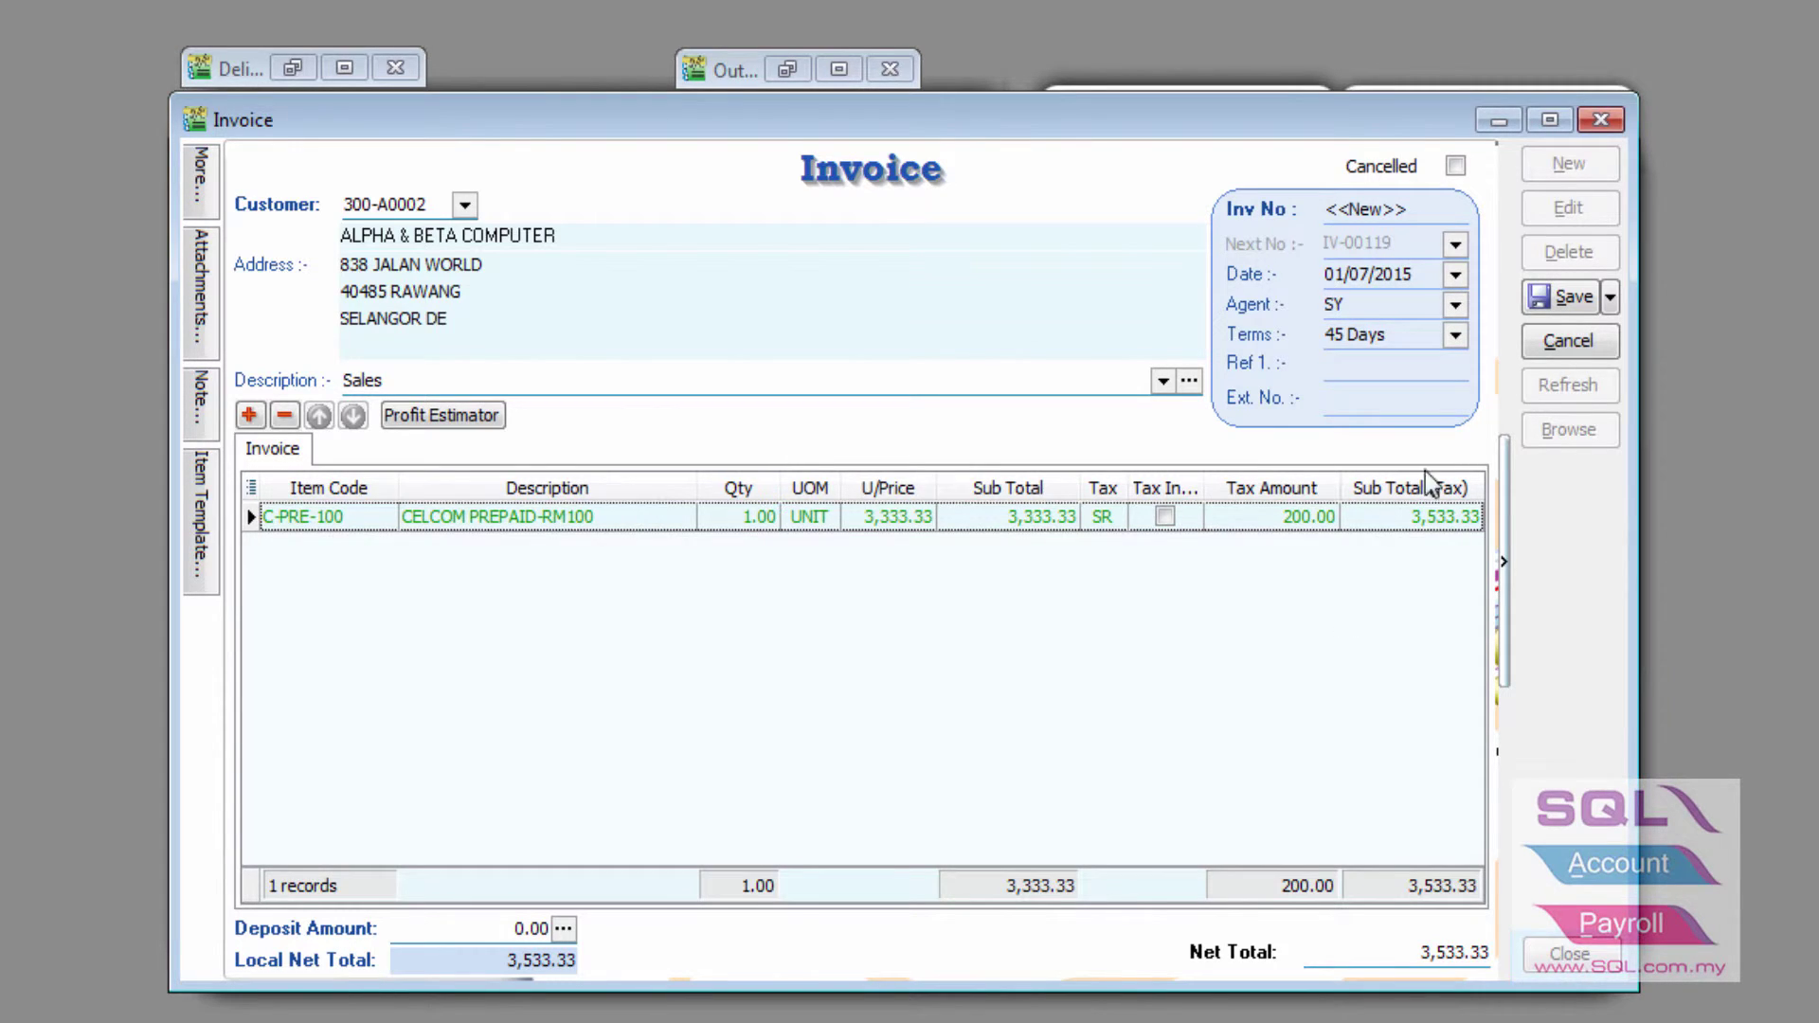
pyautogui.click(1555, 304)
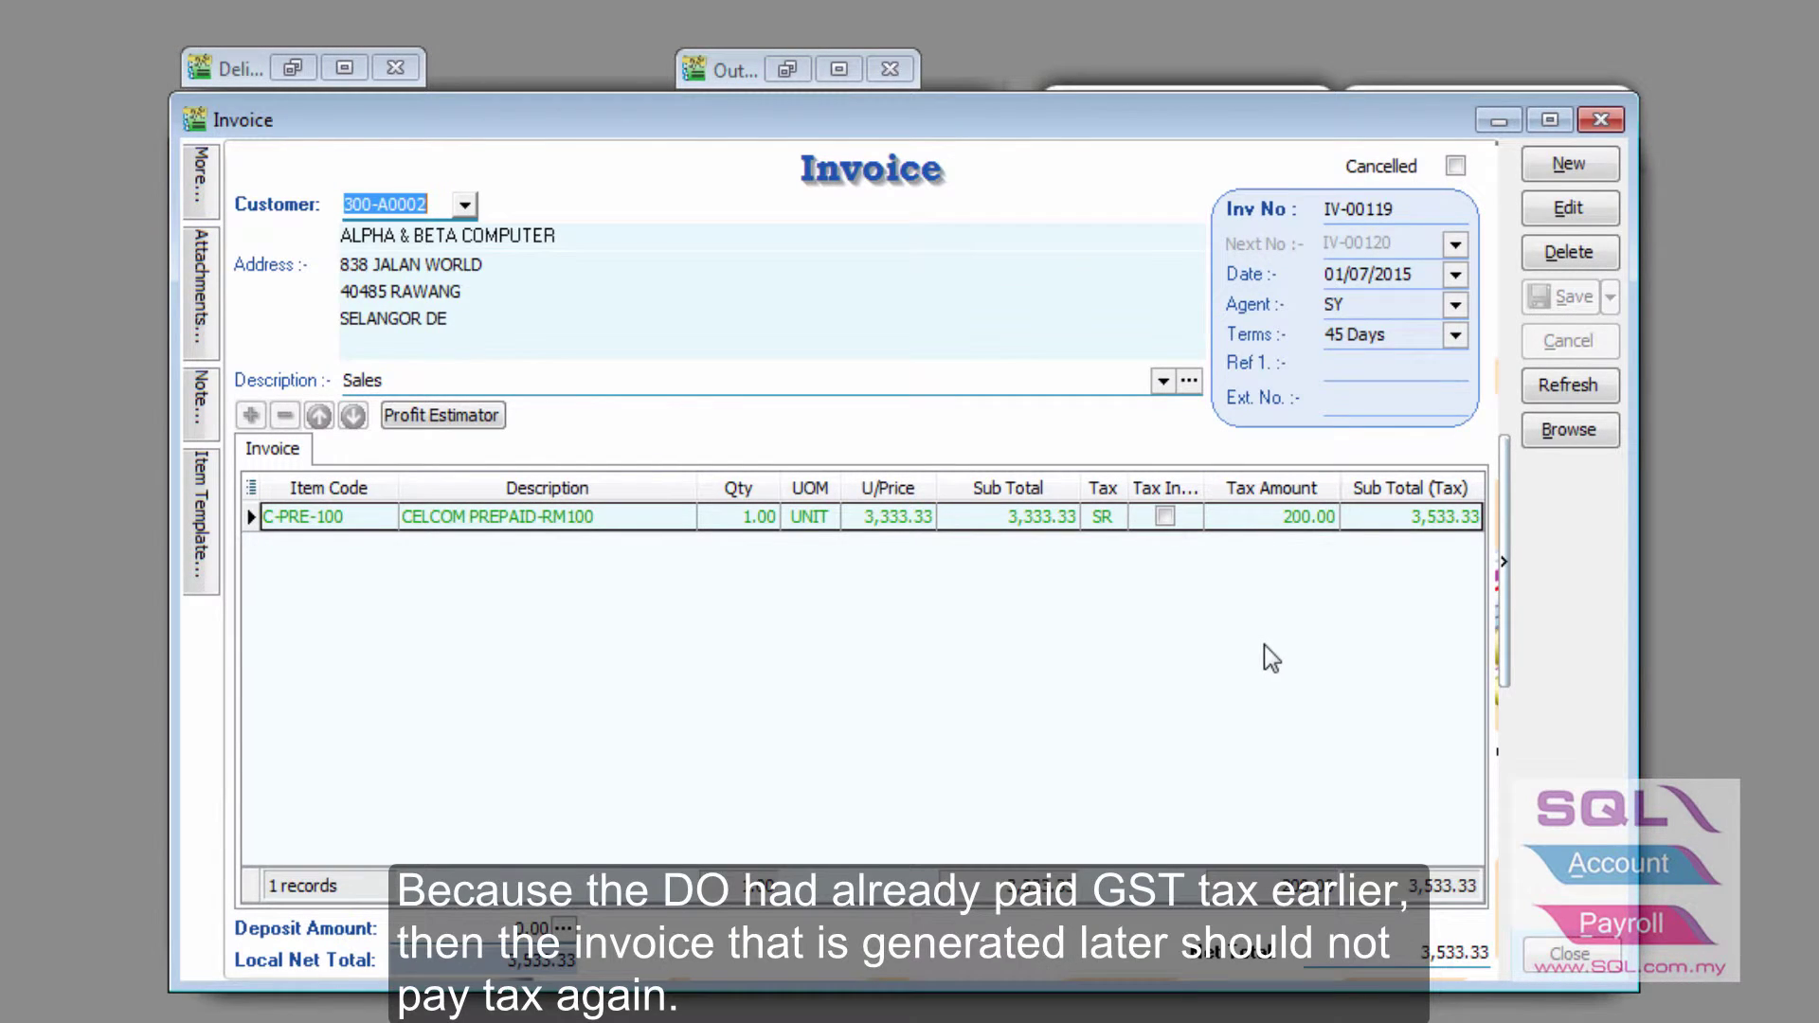
# Step: Add the From Doc No column to the invoice grid, then minimize the invoice
pyautogui.click(251, 487)
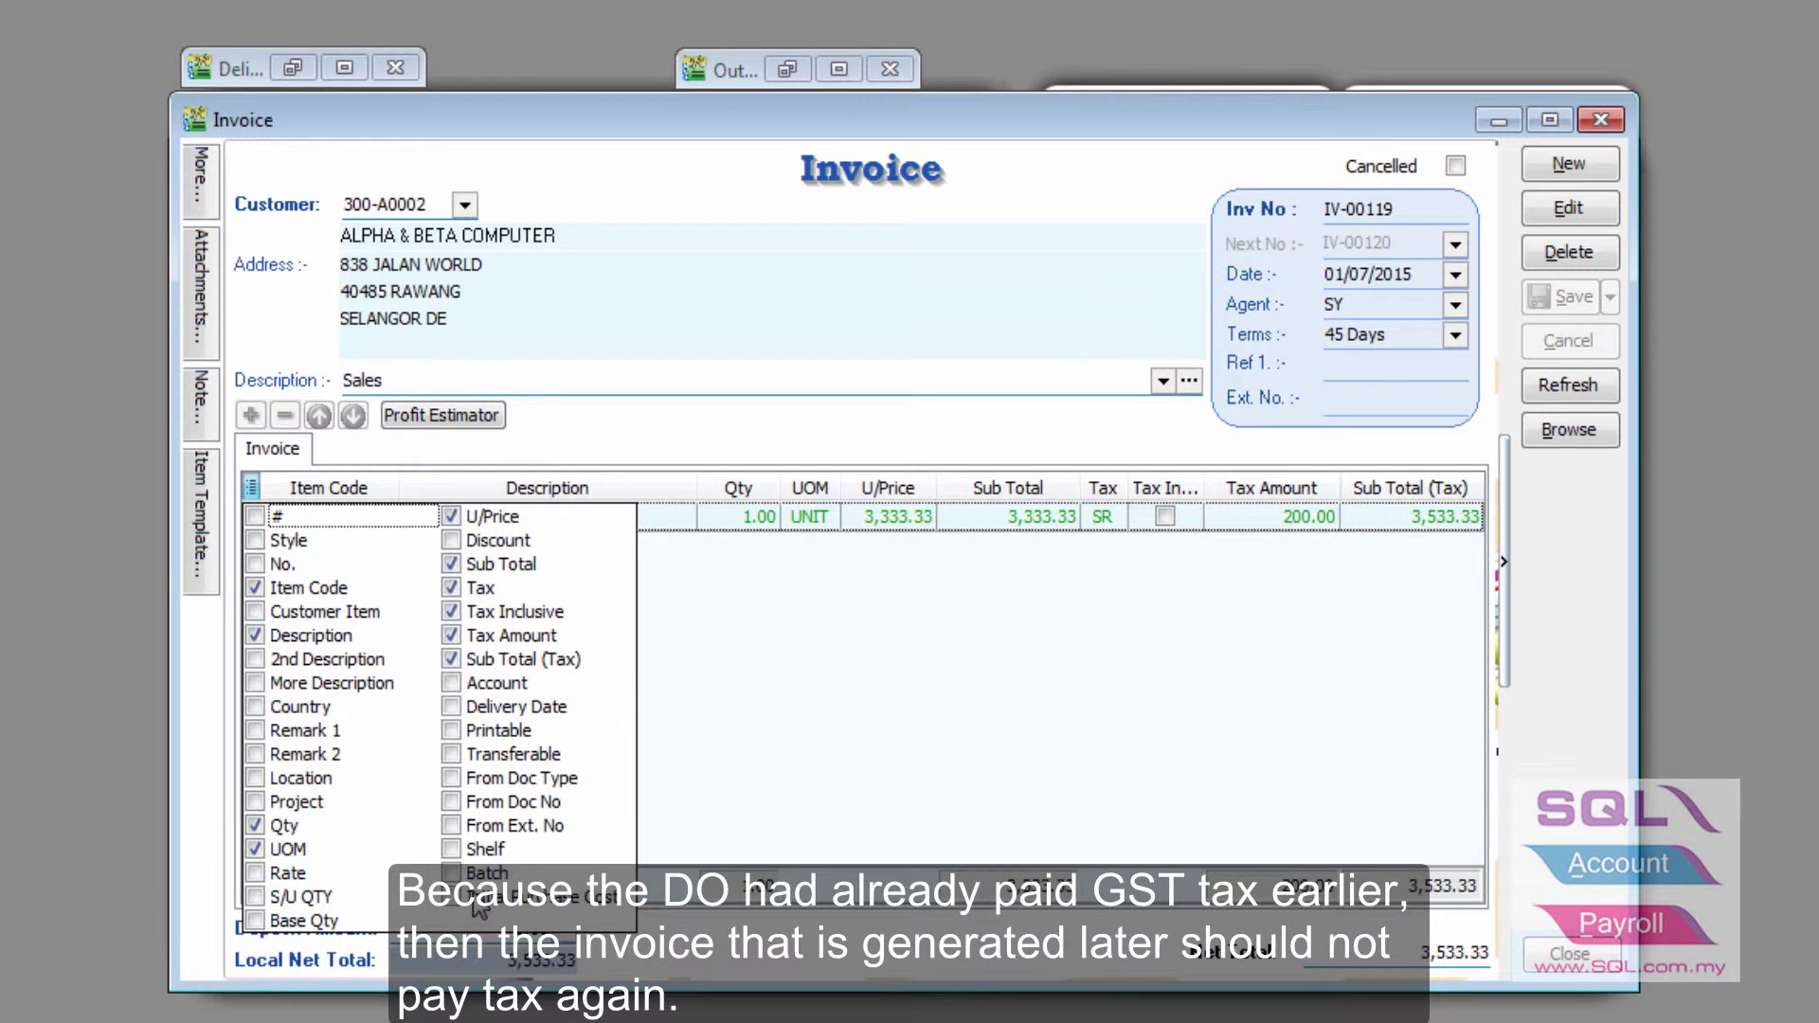
pyautogui.click(459, 803)
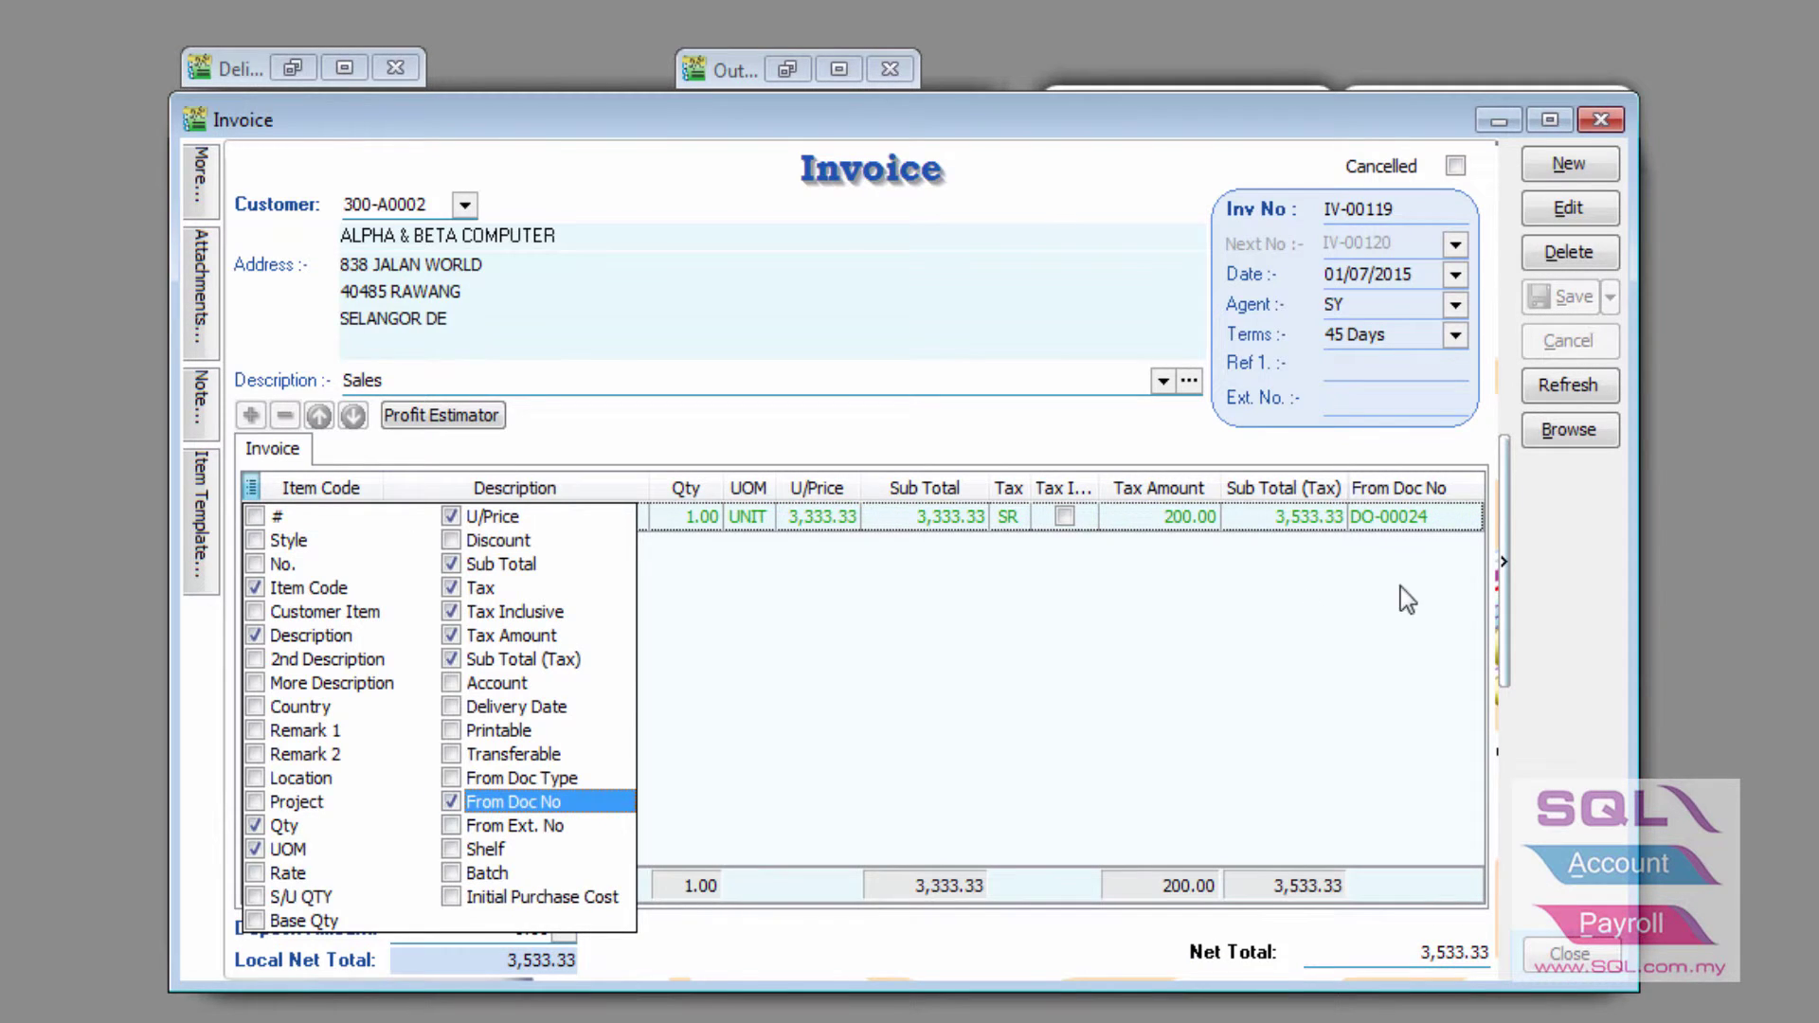
pyautogui.click(1433, 616)
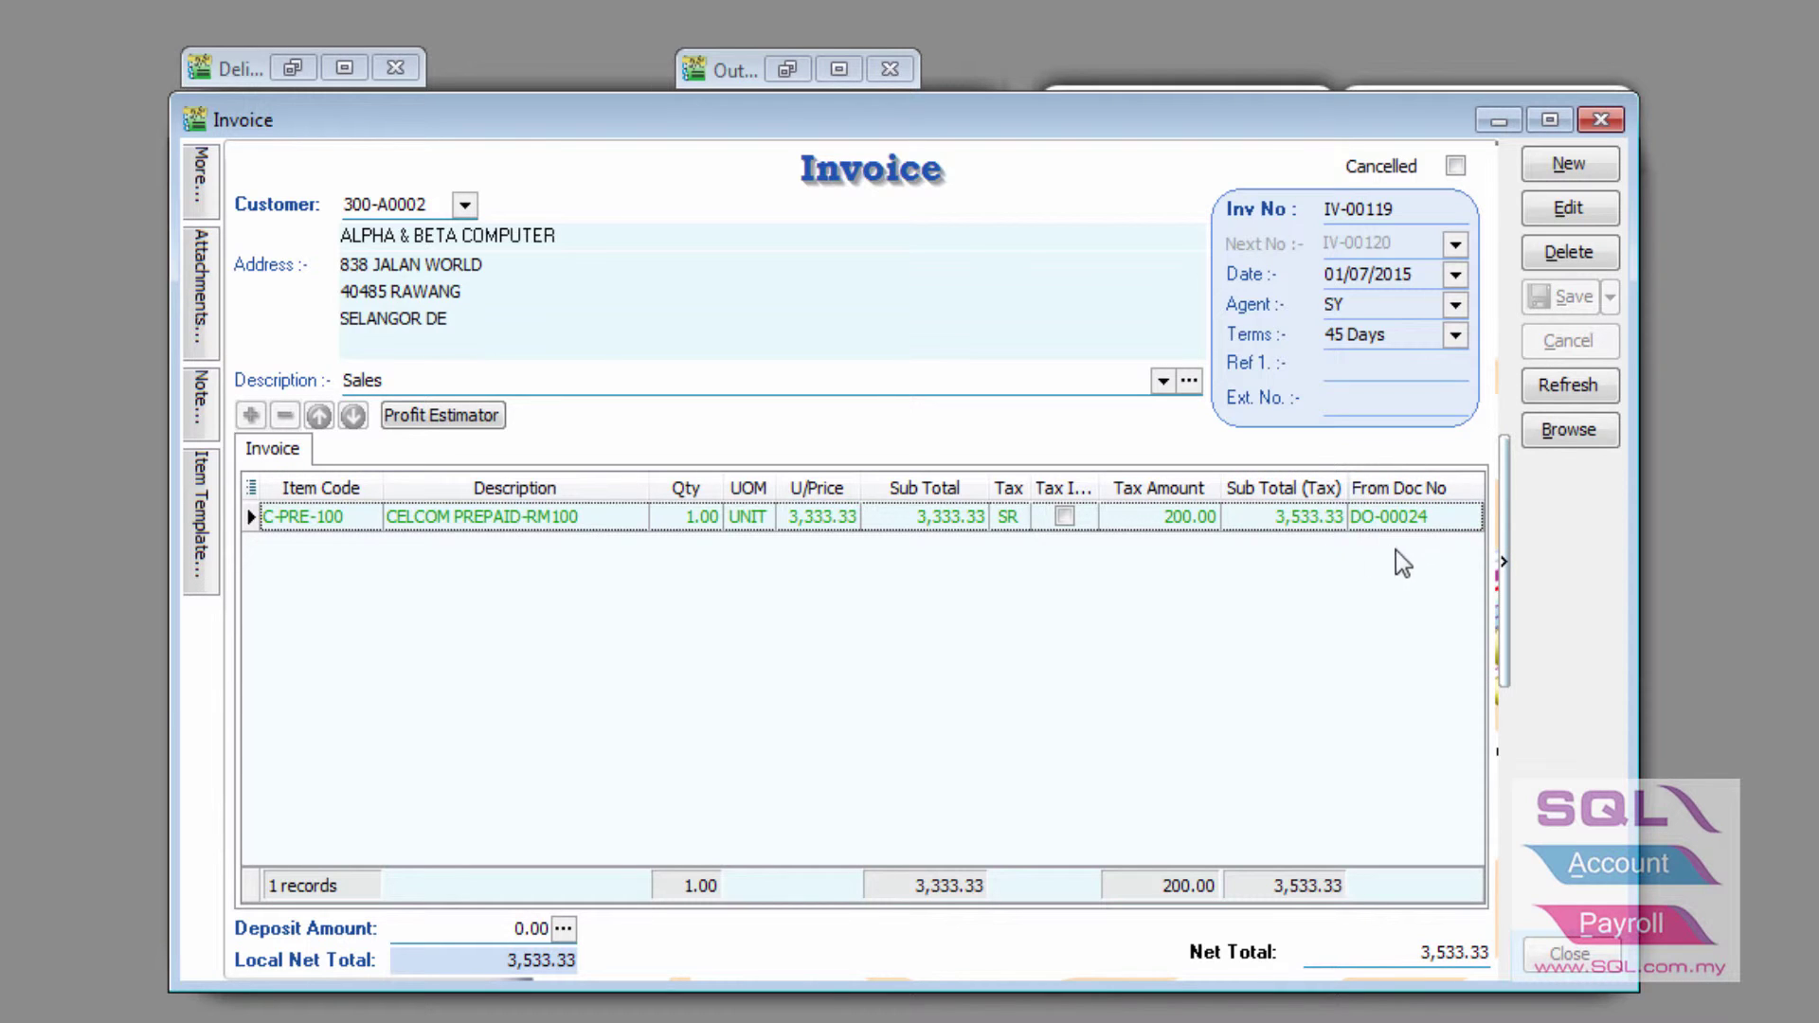
pyautogui.click(1503, 125)
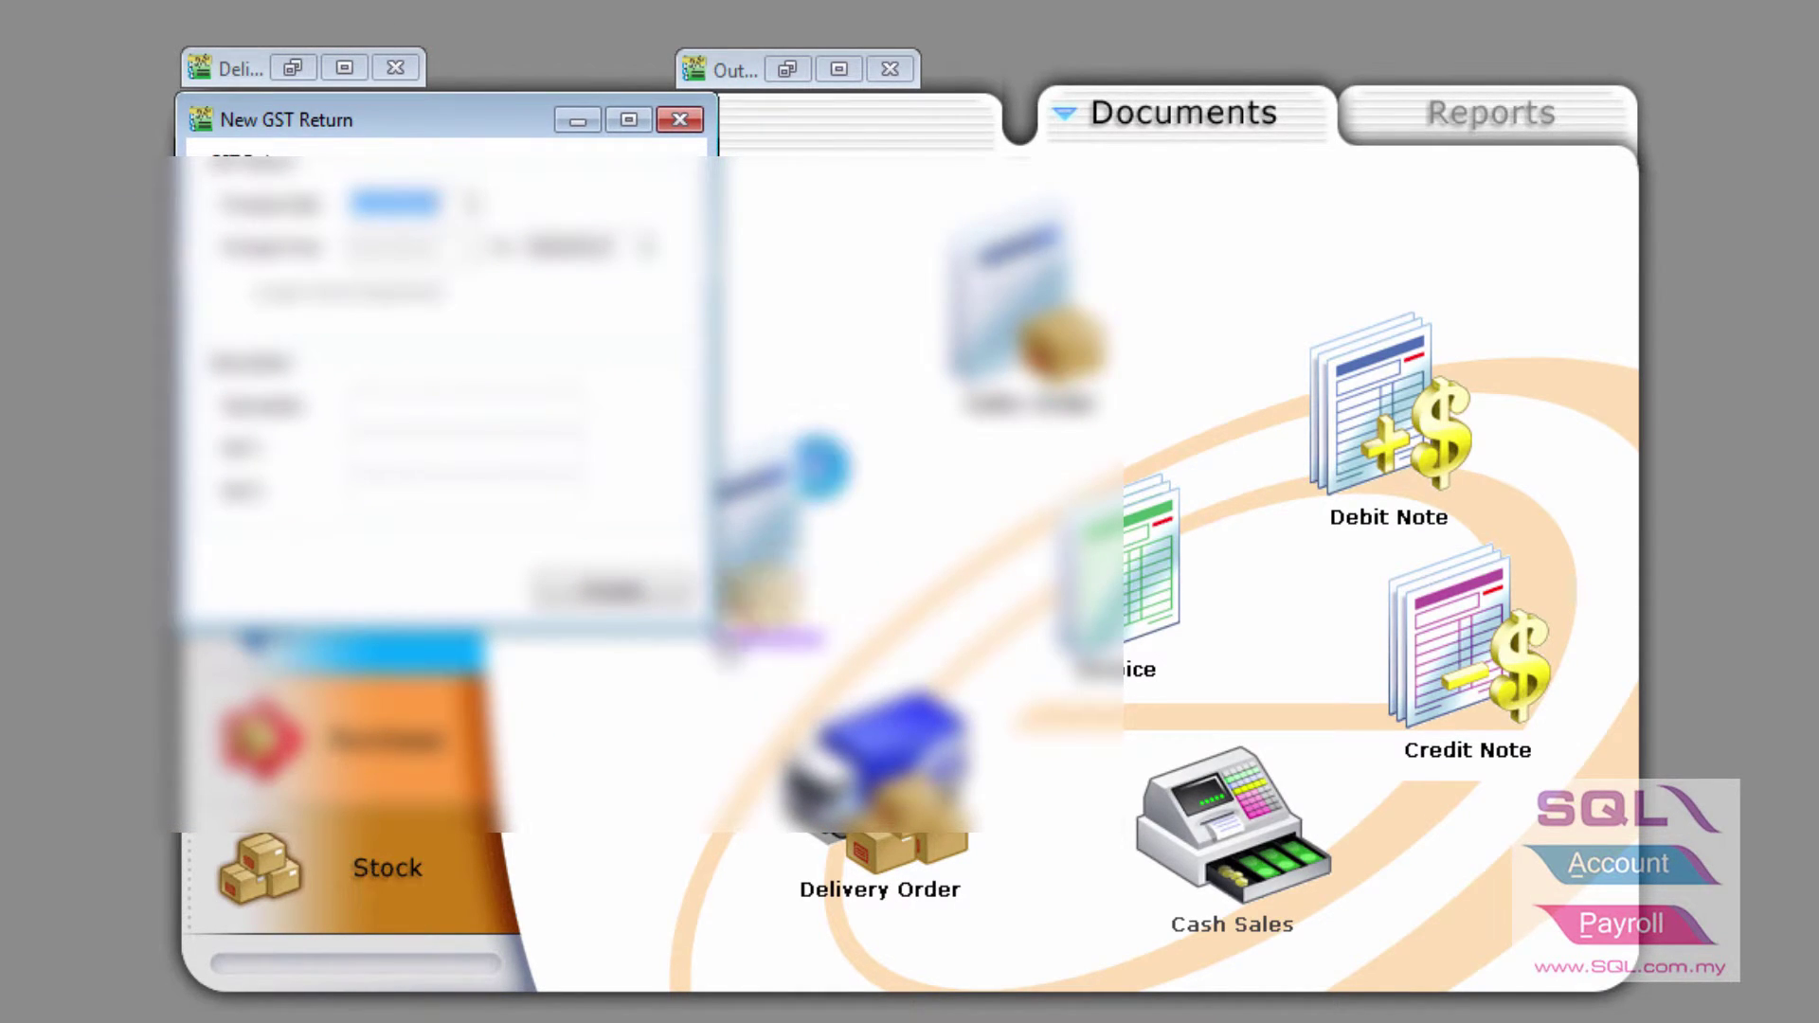
# Step: Process the GST return for 01/07/2015–30/09/2015, enlarge the window and open its GST Listing
pyautogui.moveTo(718, 627); pyautogui.dragTo(1637, 988)
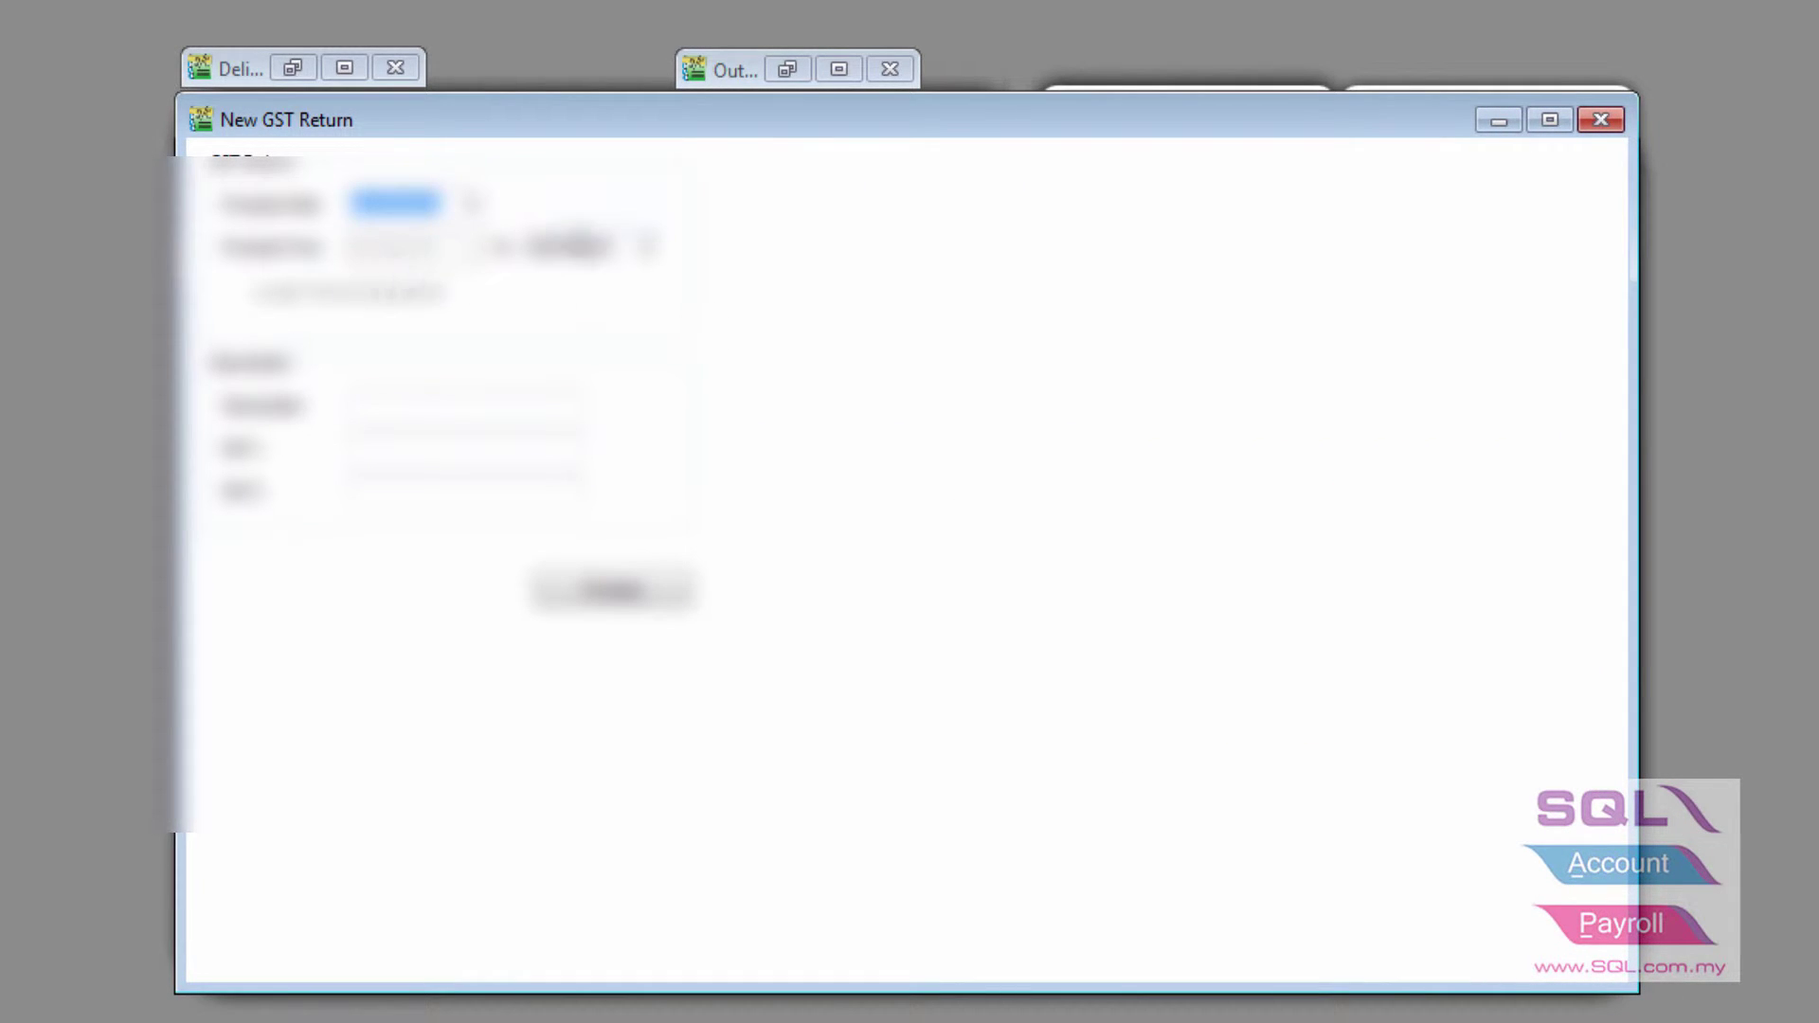
pyautogui.click(614, 591)
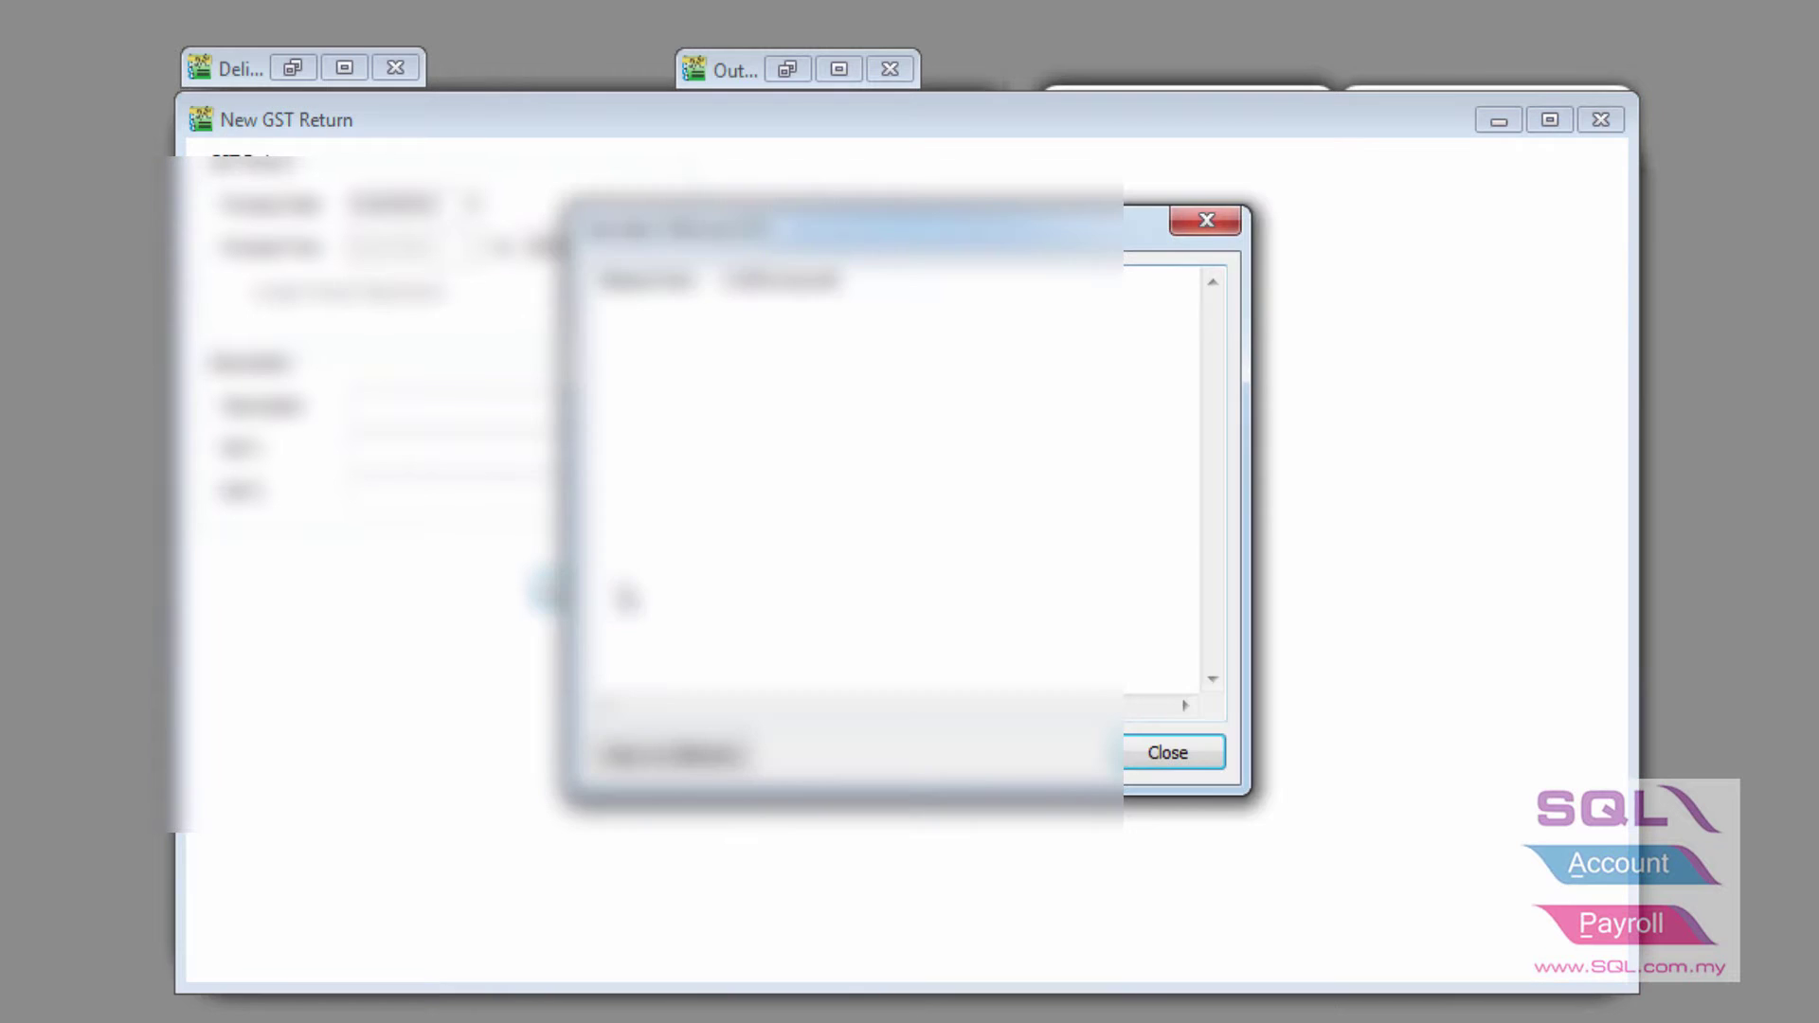
pyautogui.click(1158, 754)
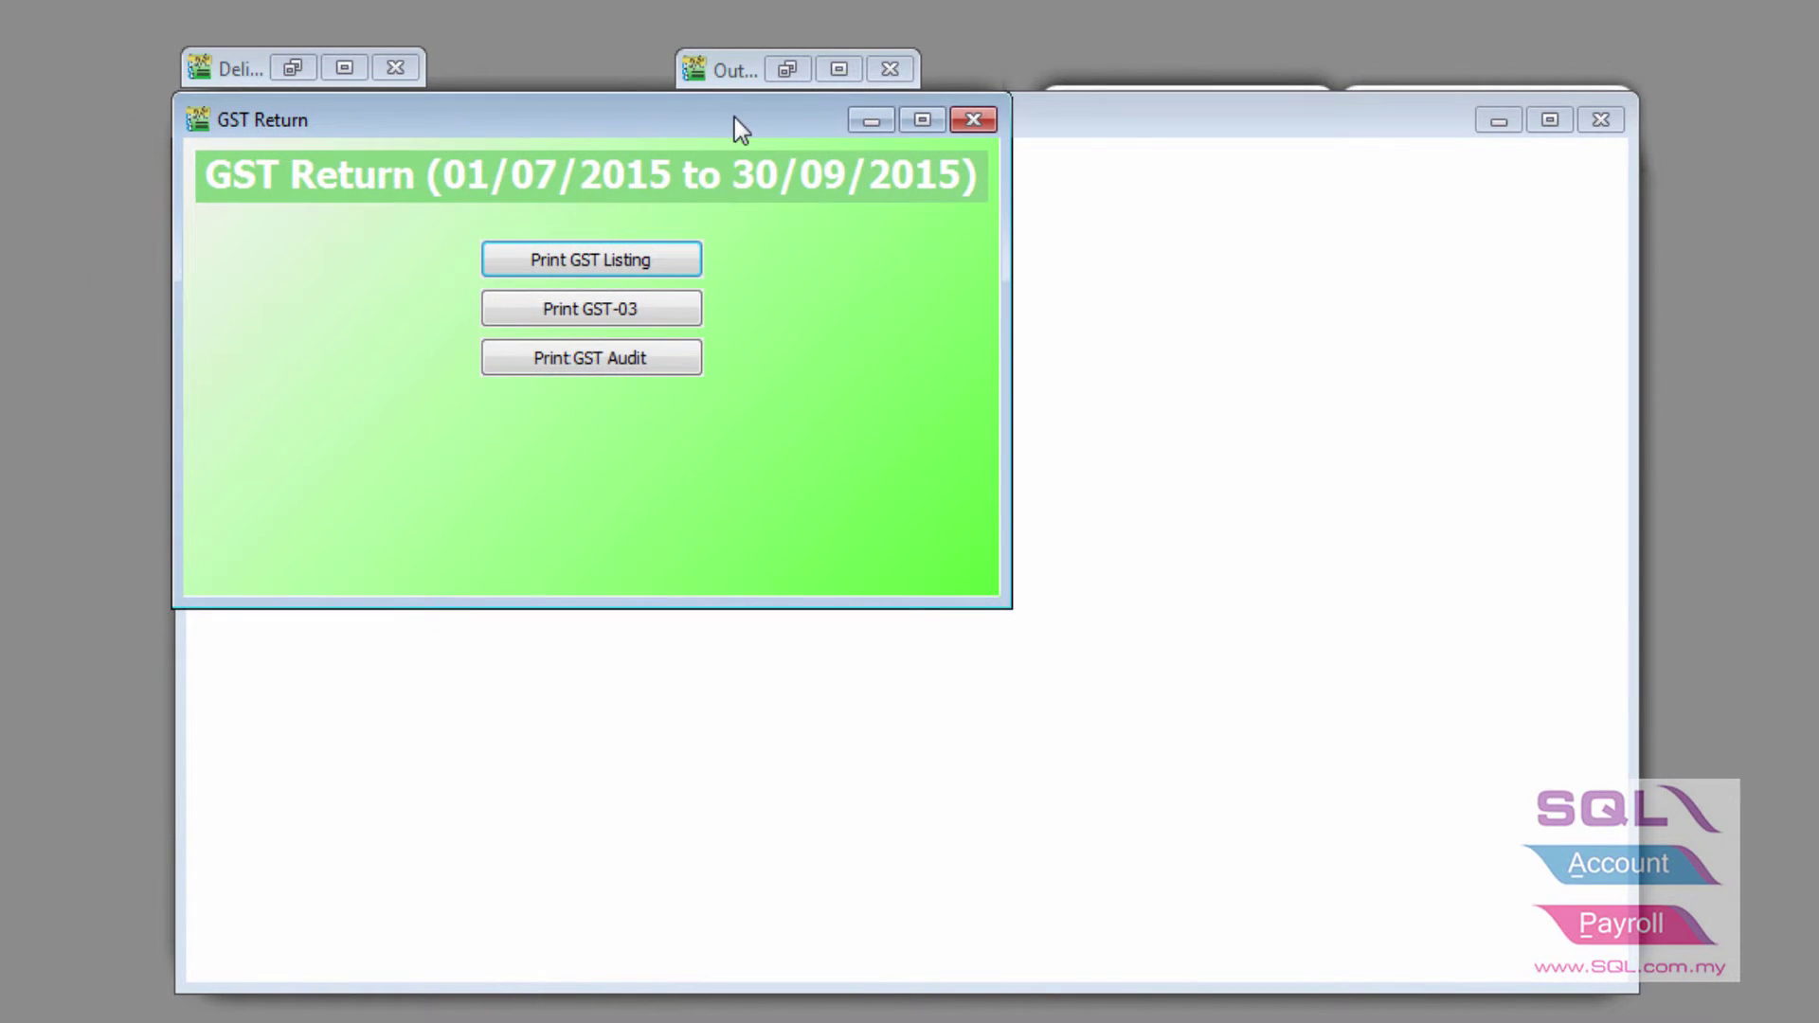
pyautogui.moveTo(1007, 610); pyautogui.dragTo(1638, 993)
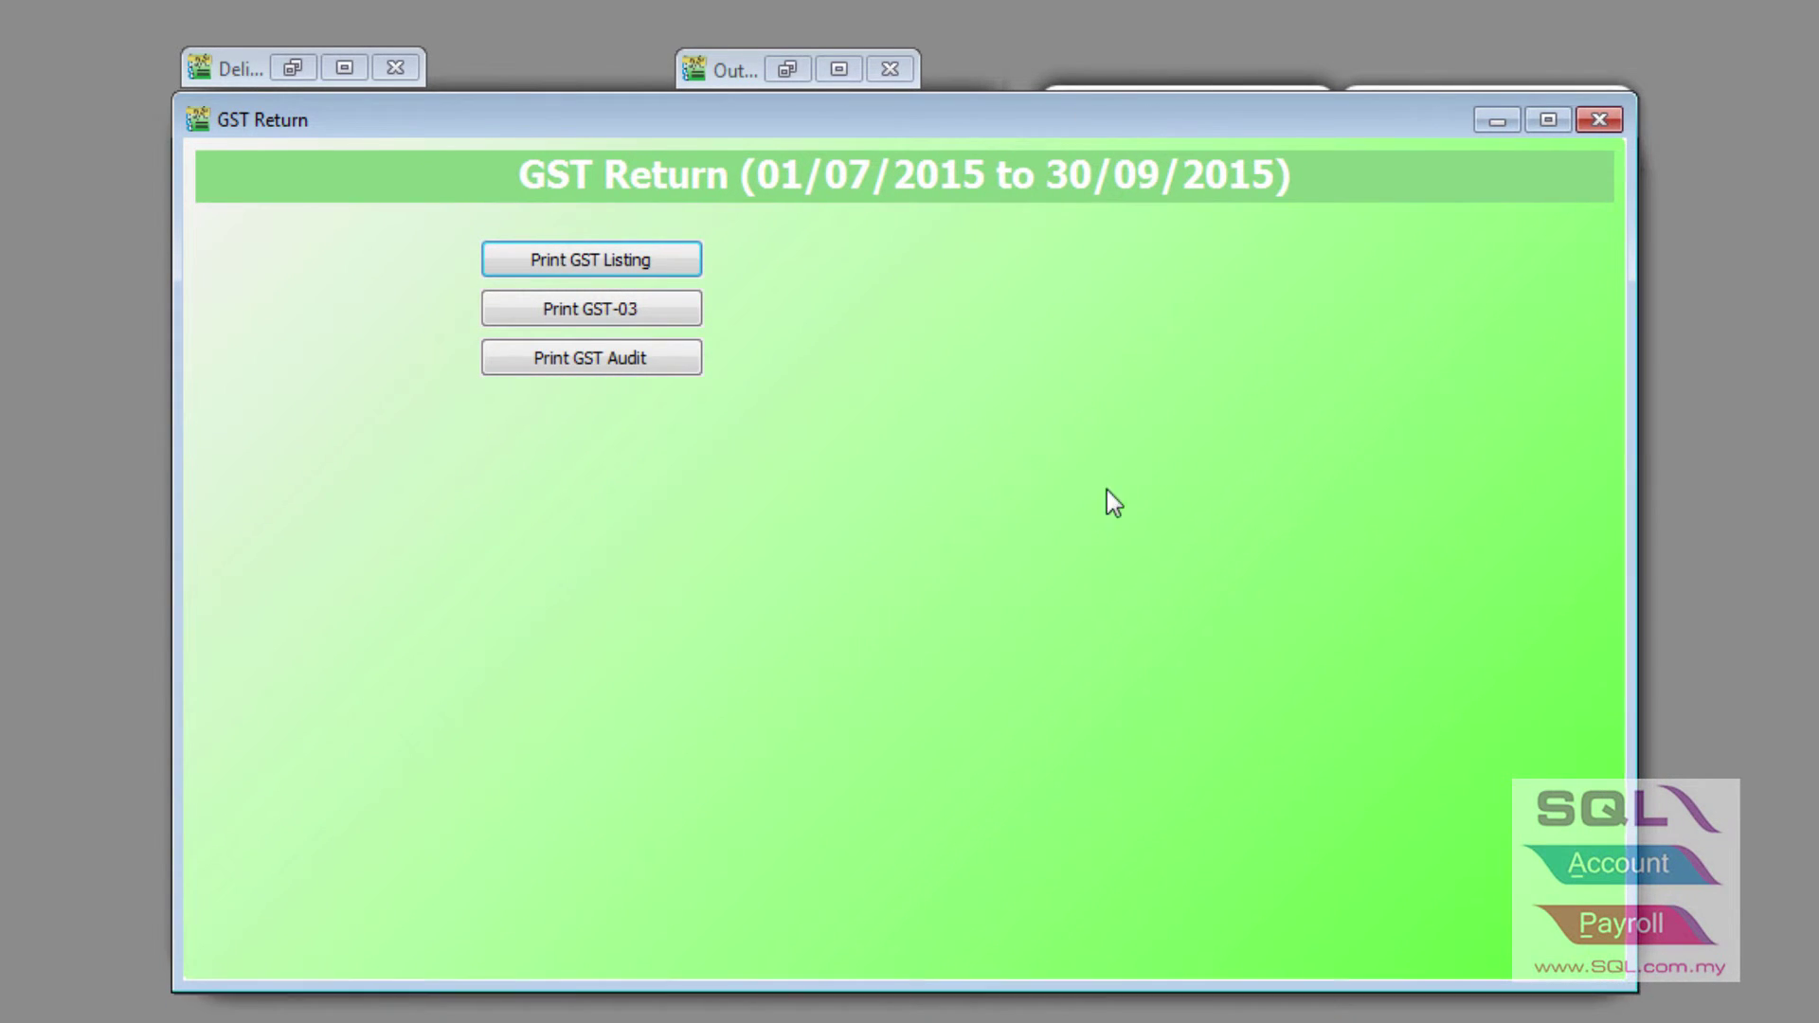
pyautogui.click(638, 261)
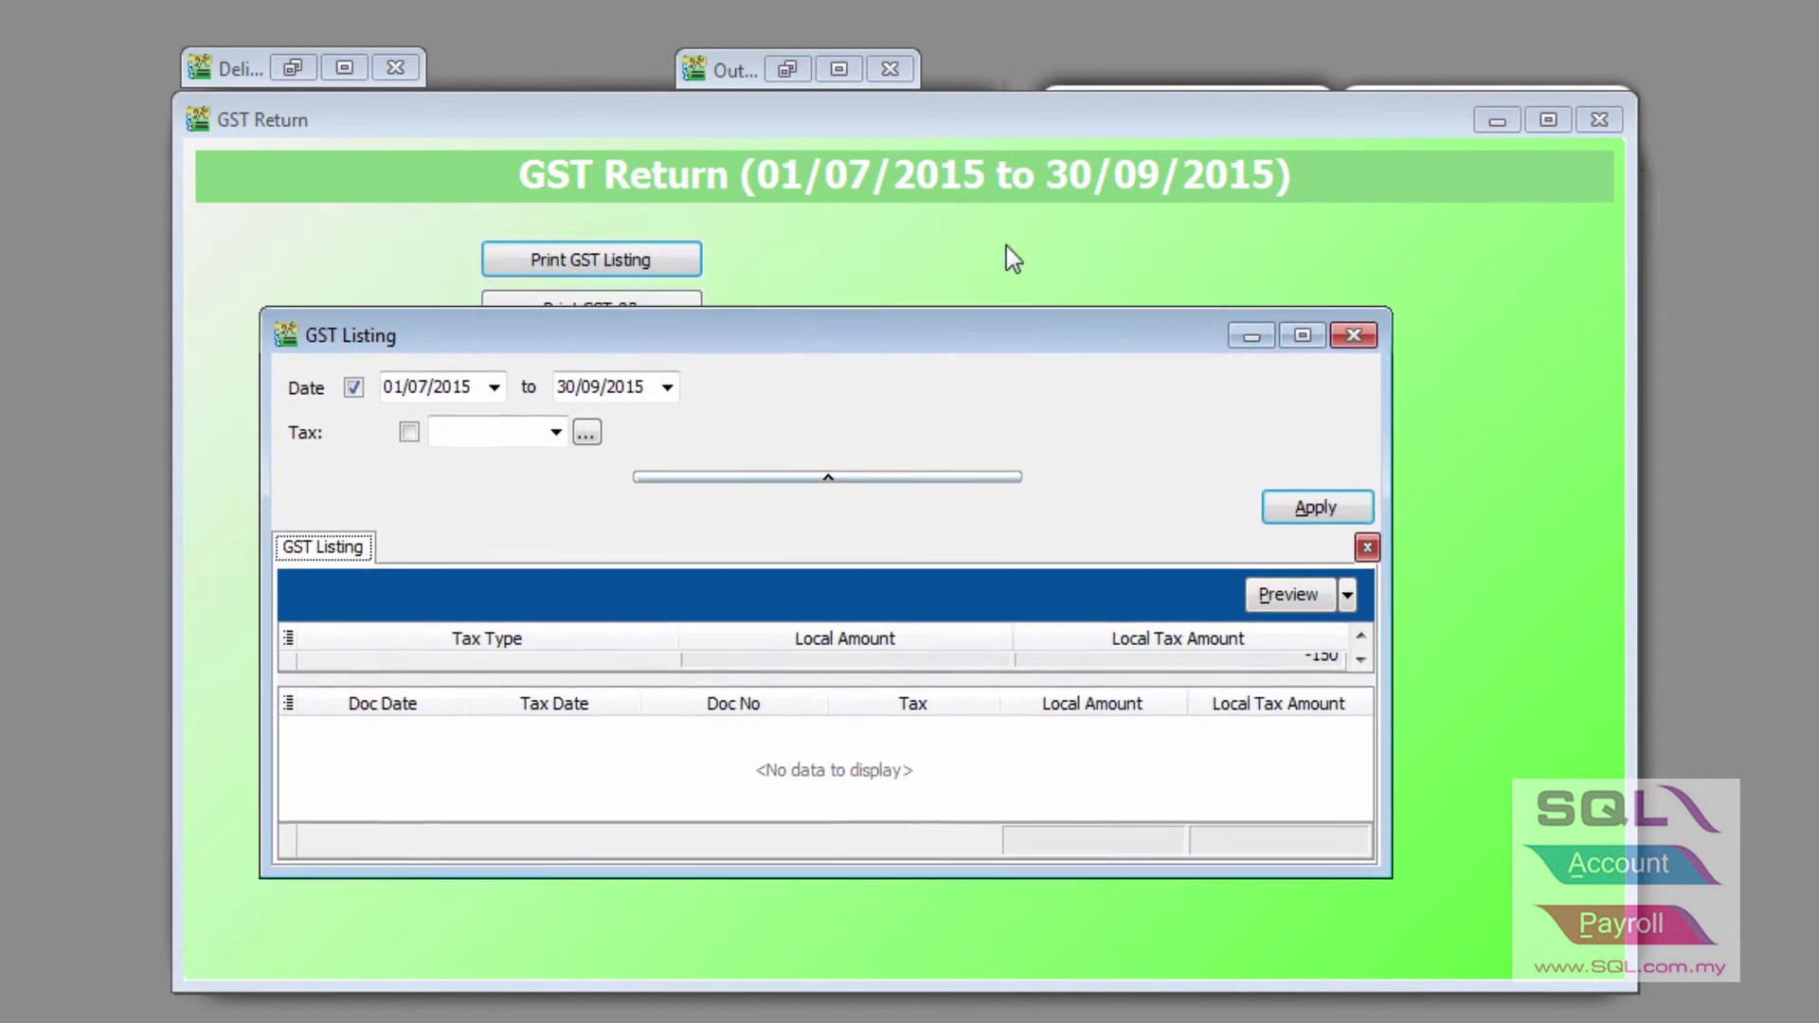
# Step: Enlarge the GST Listing and show the standard-rated (SR) documents with the filters collapsed
pyautogui.moveTo(1008, 327); pyautogui.dragTo(930, 122)
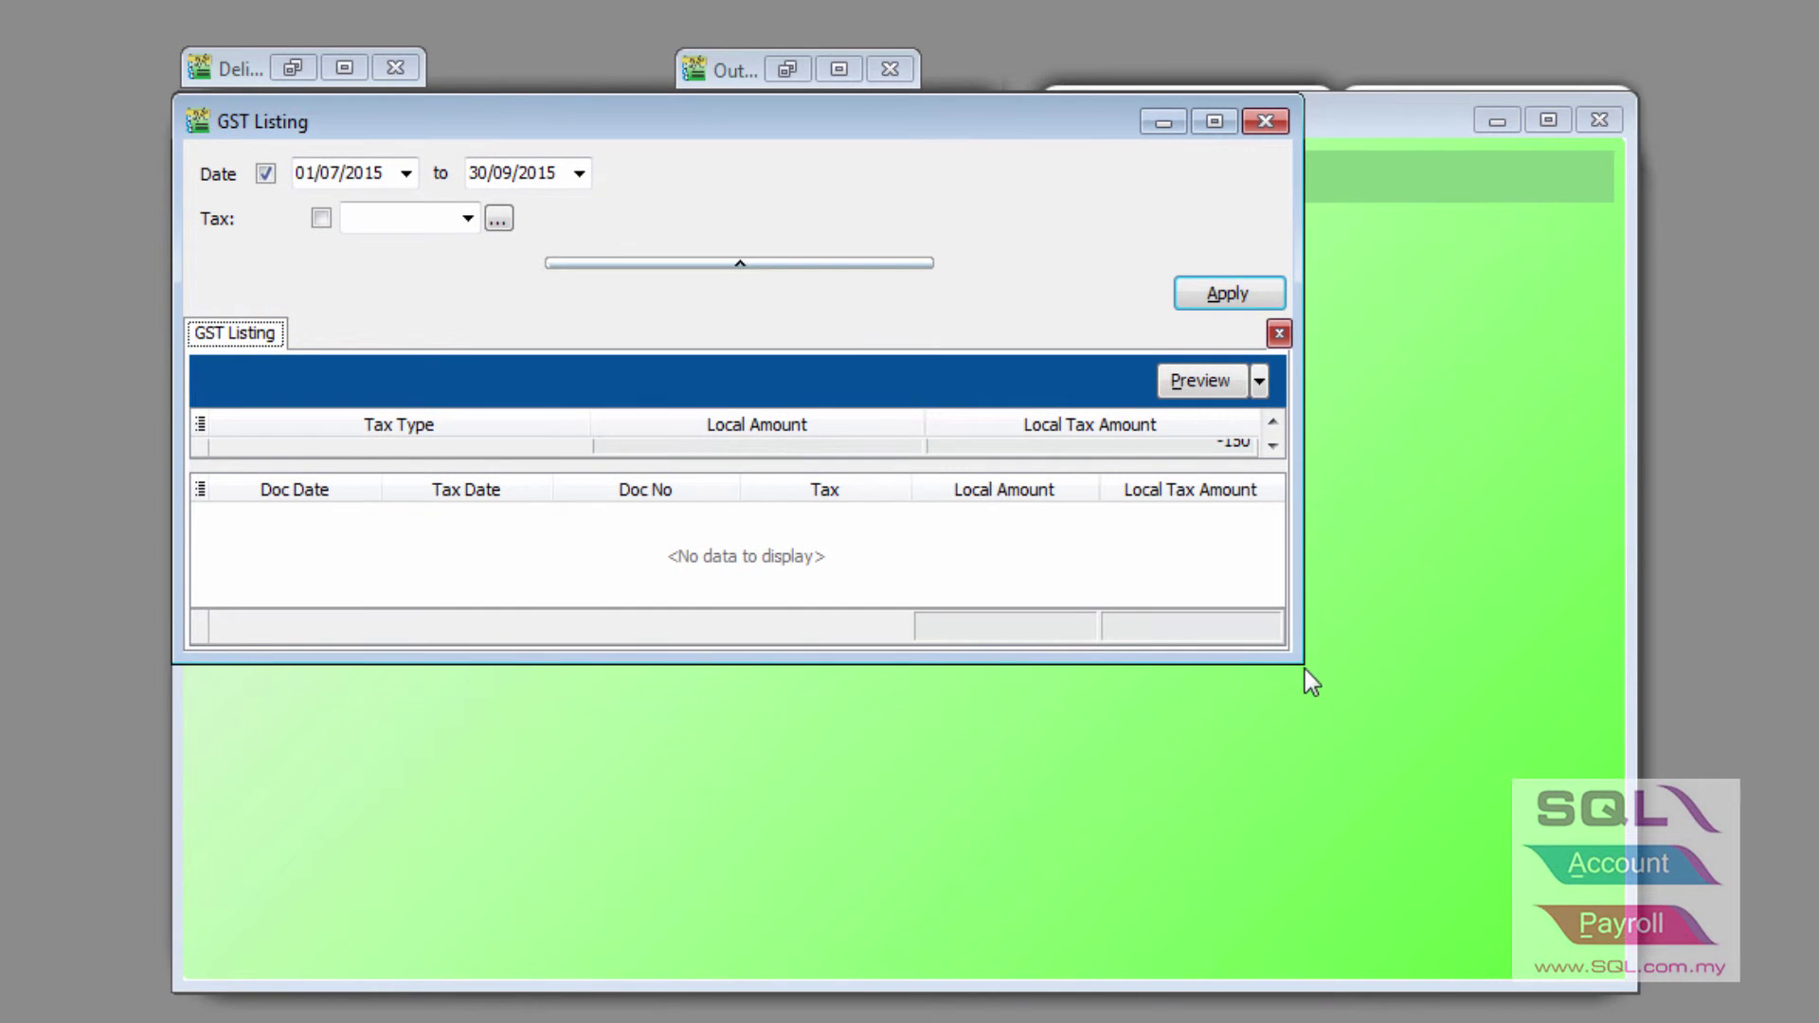
pyautogui.moveTo(1306, 666); pyautogui.dragTo(1642, 992)
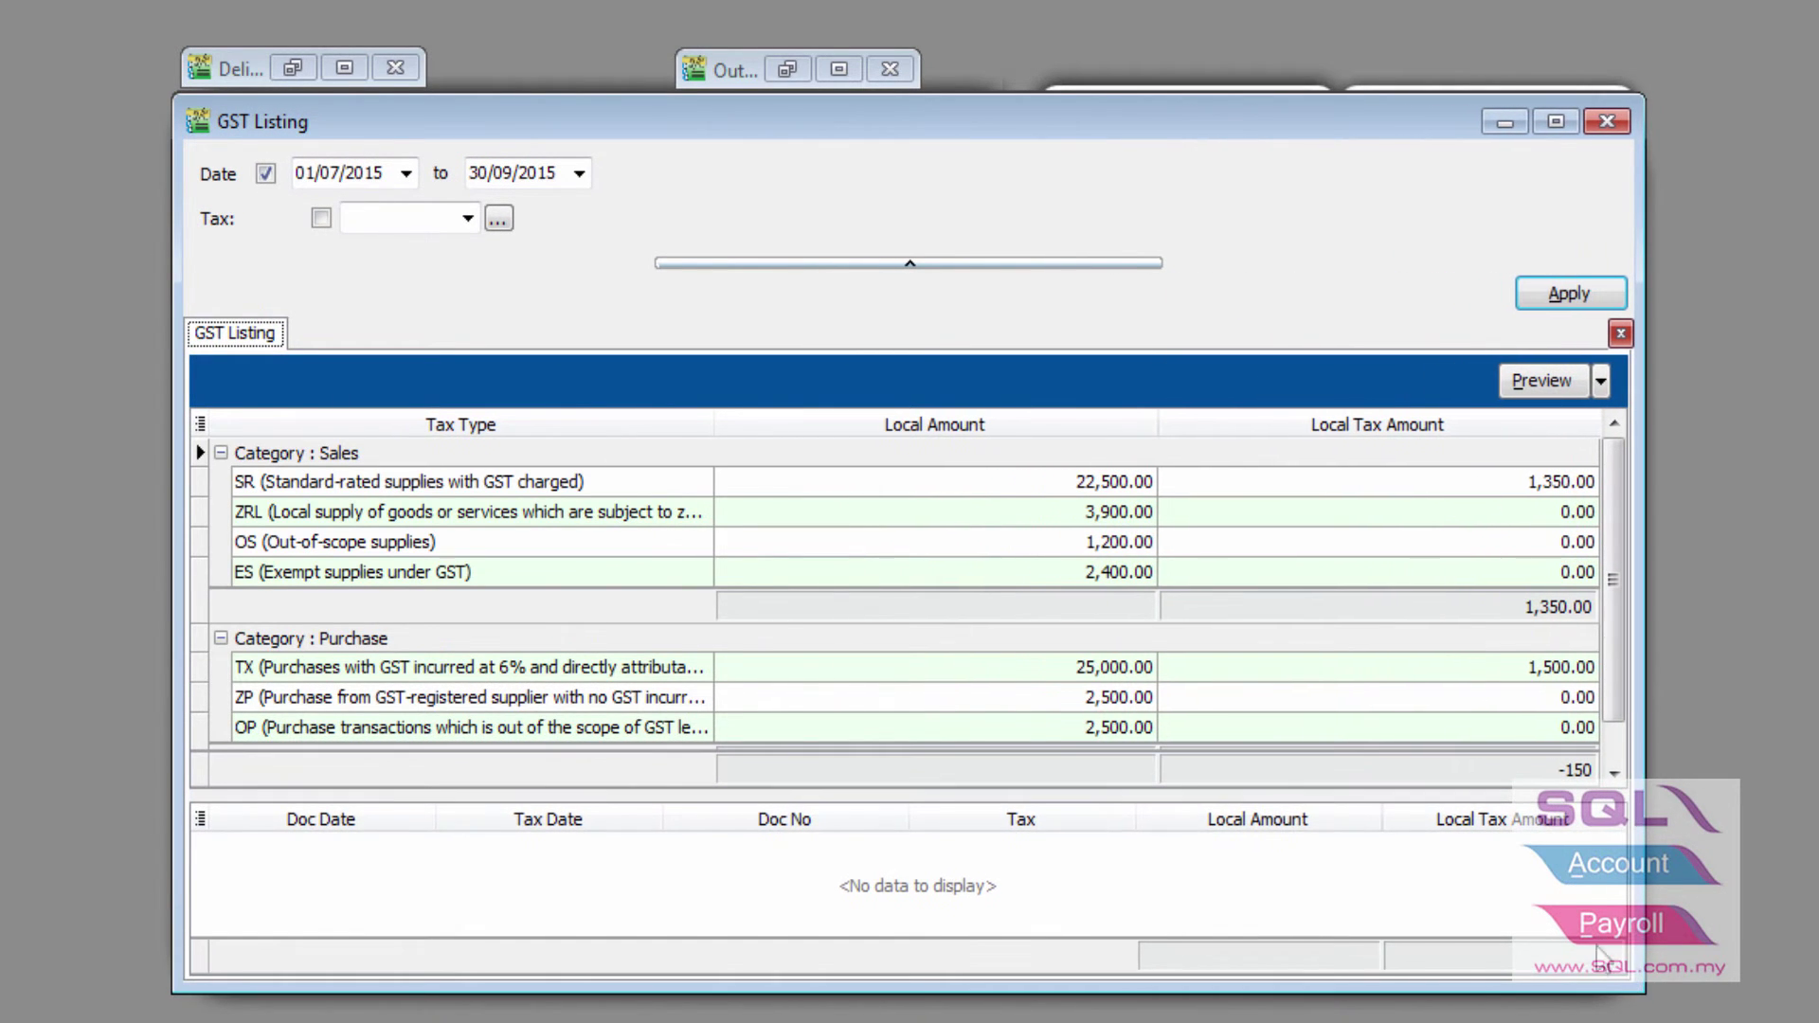
pyautogui.click(999, 484)
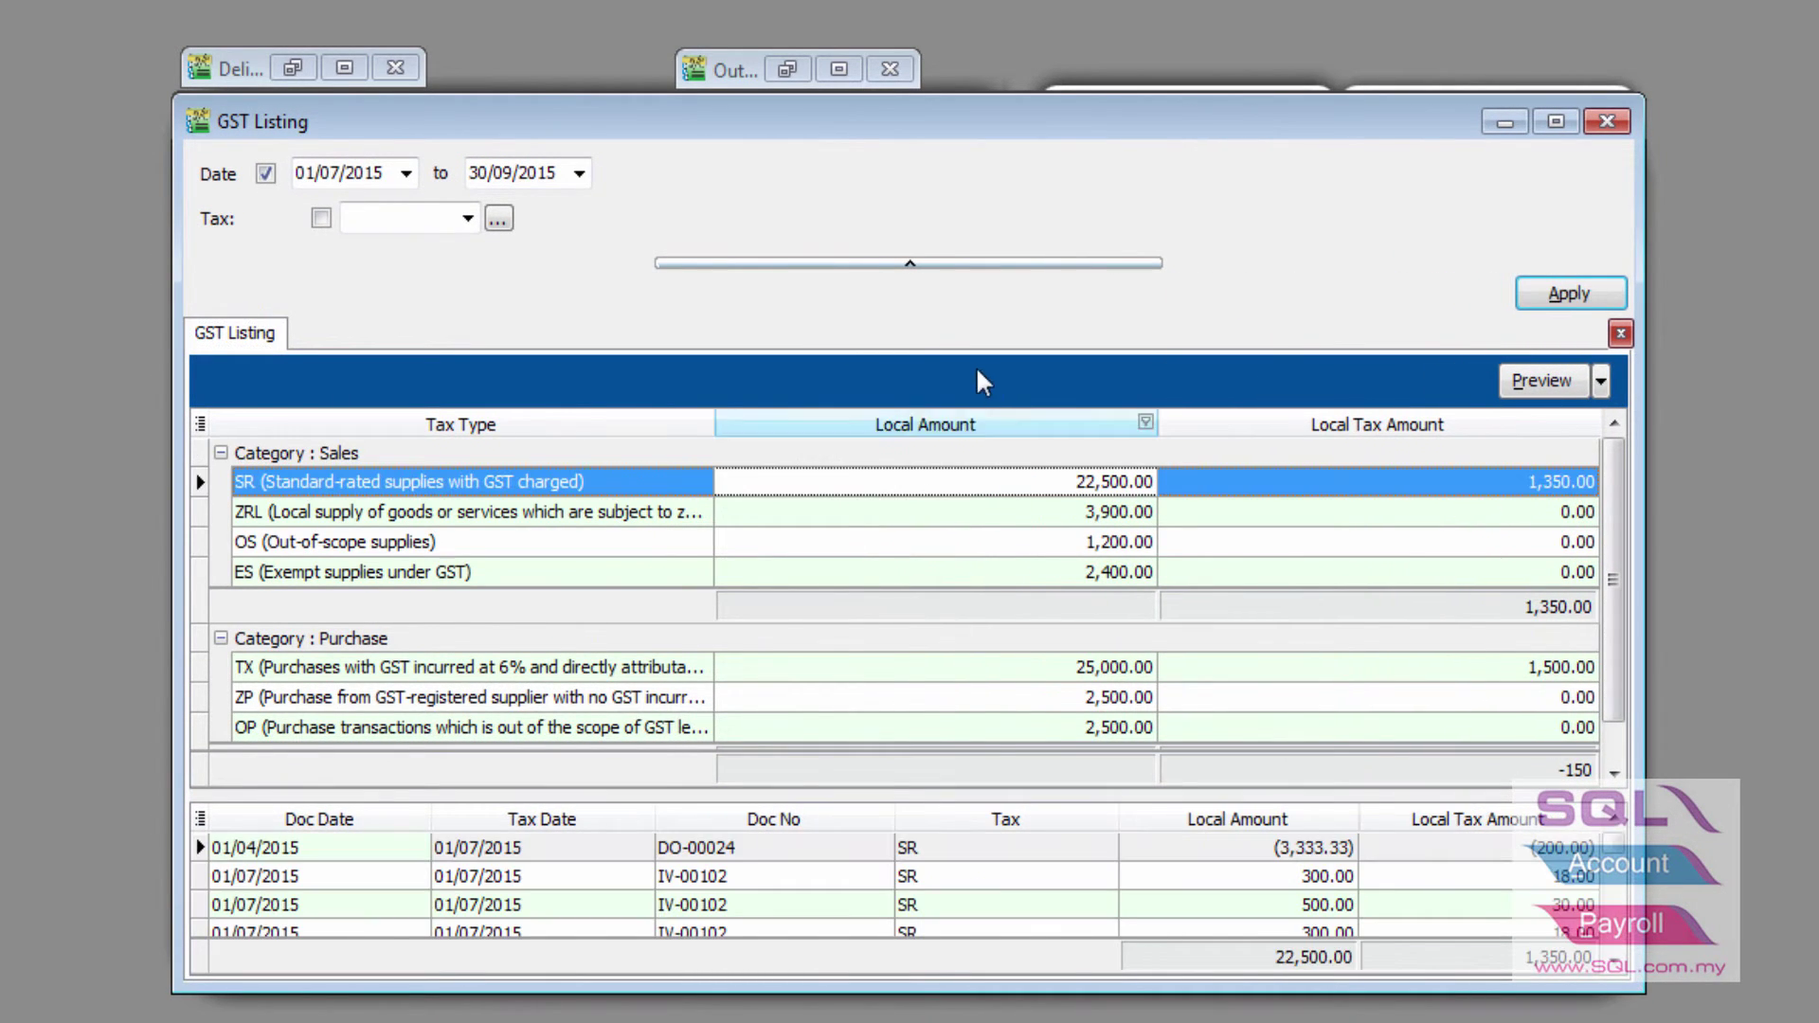
pyautogui.click(957, 265)
pyautogui.moveTo(979, 794); pyautogui.dragTo(974, 289)
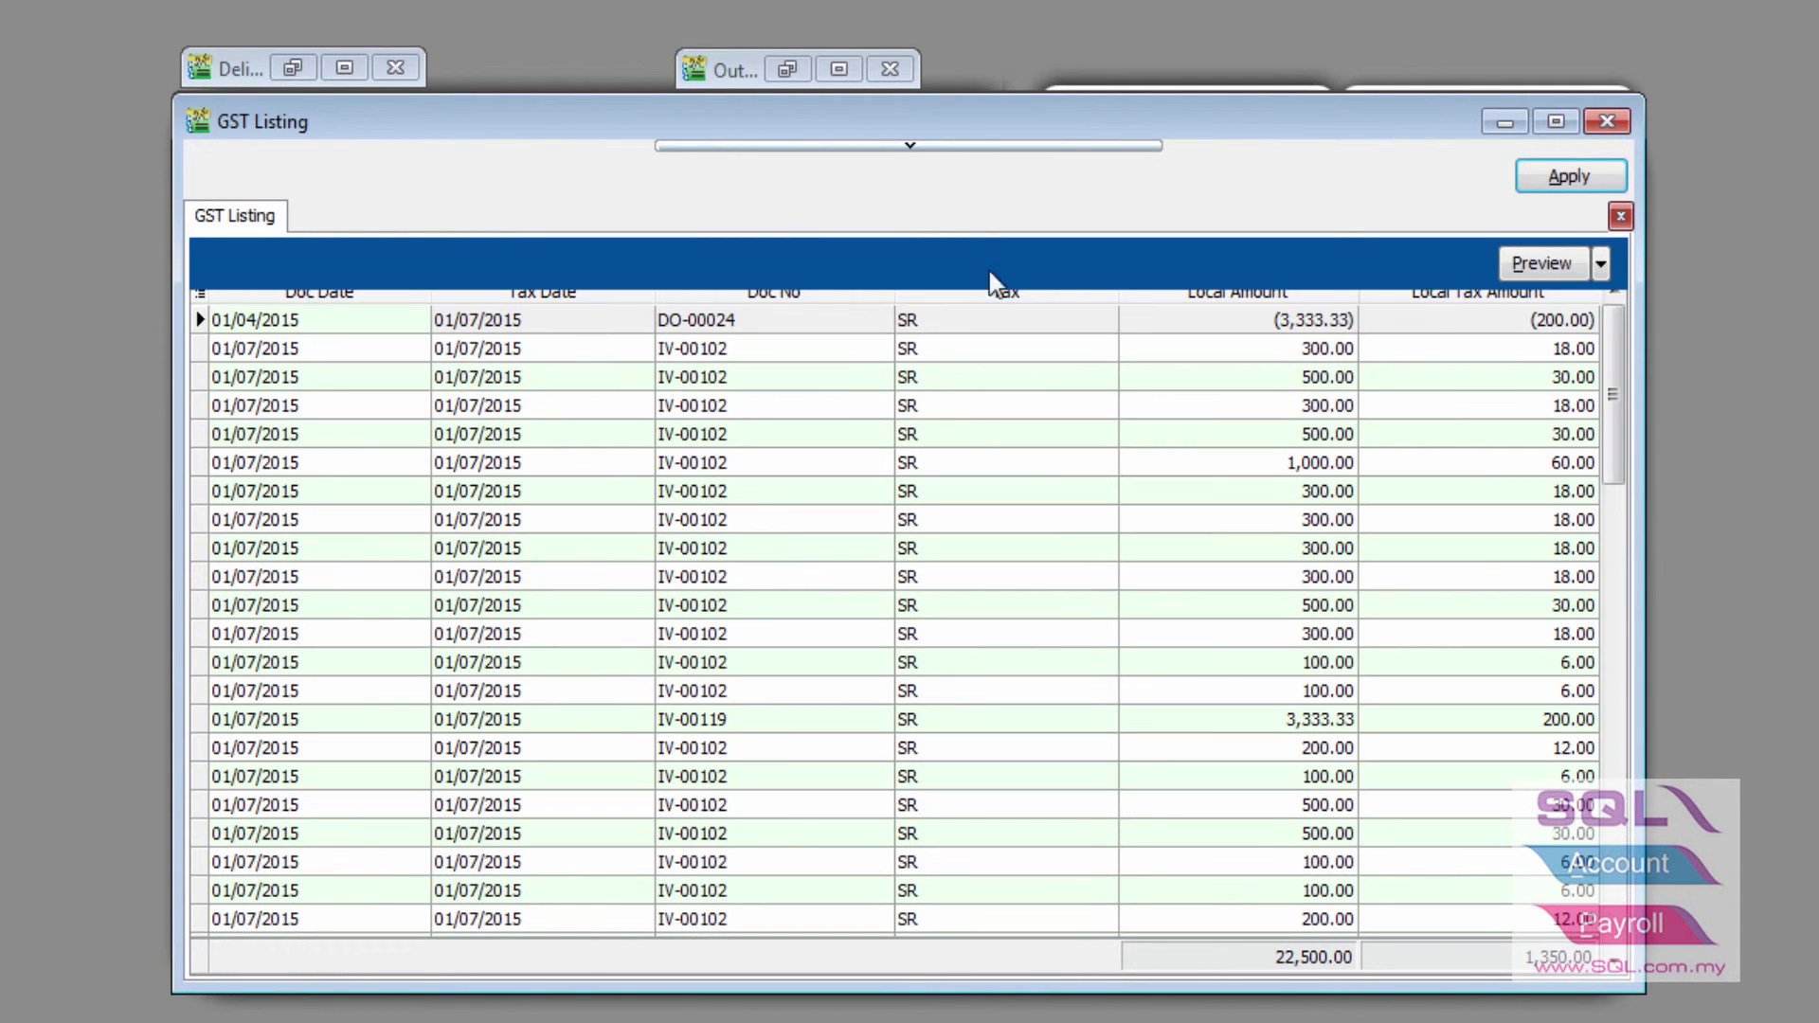
# Step: Compare DO-00024's reversed (200.00) tax with IV-00119's 200.00 tax, then restore the date filters
pyautogui.click(970, 331)
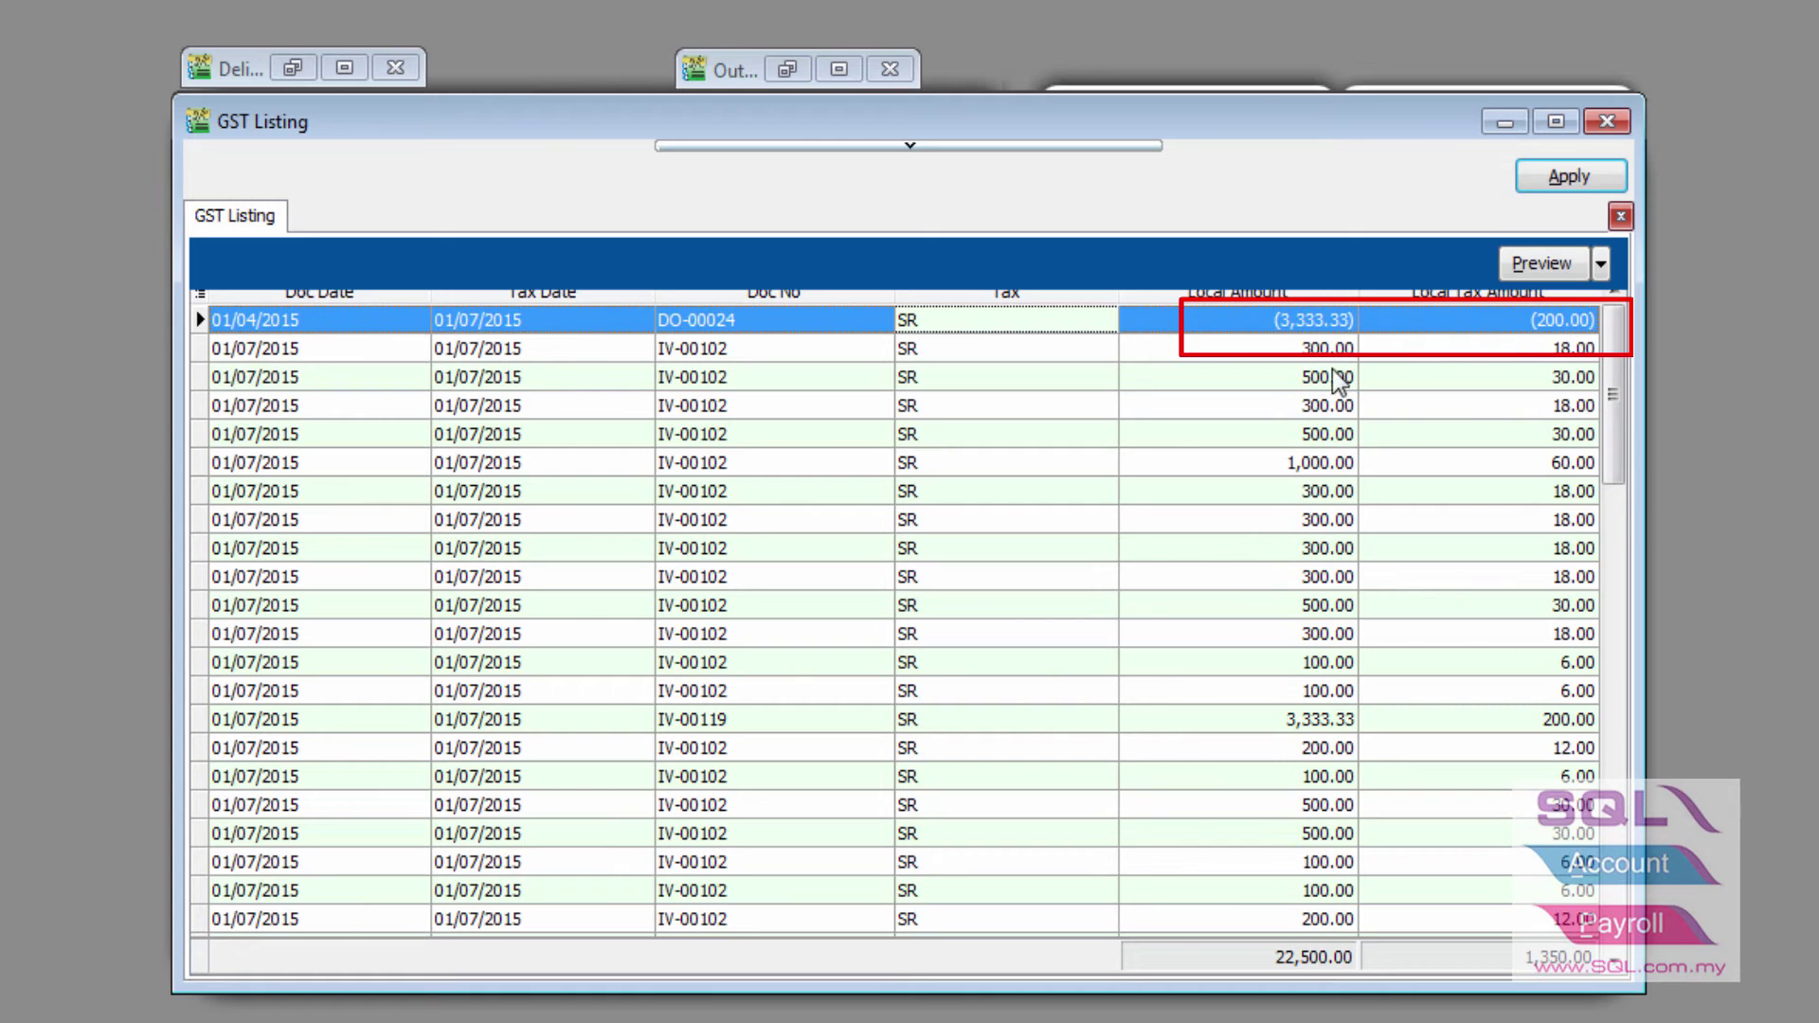
pyautogui.click(1078, 721)
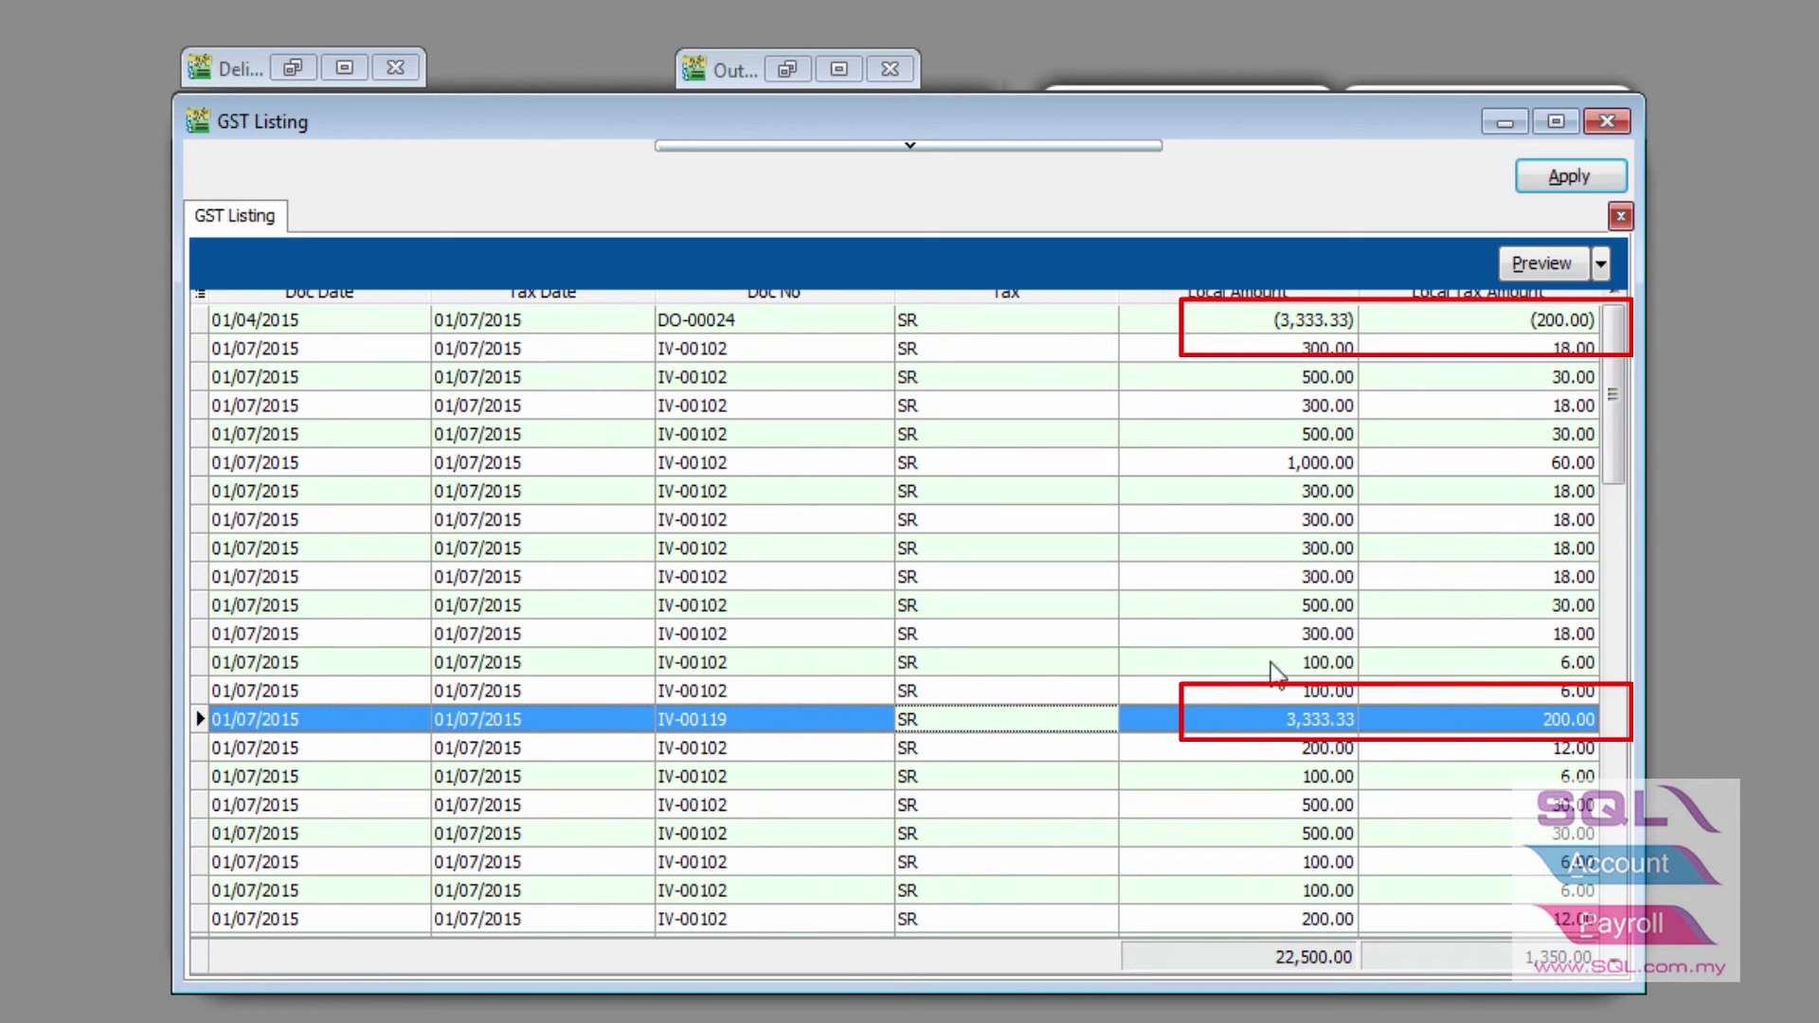
pyautogui.click(1289, 322)
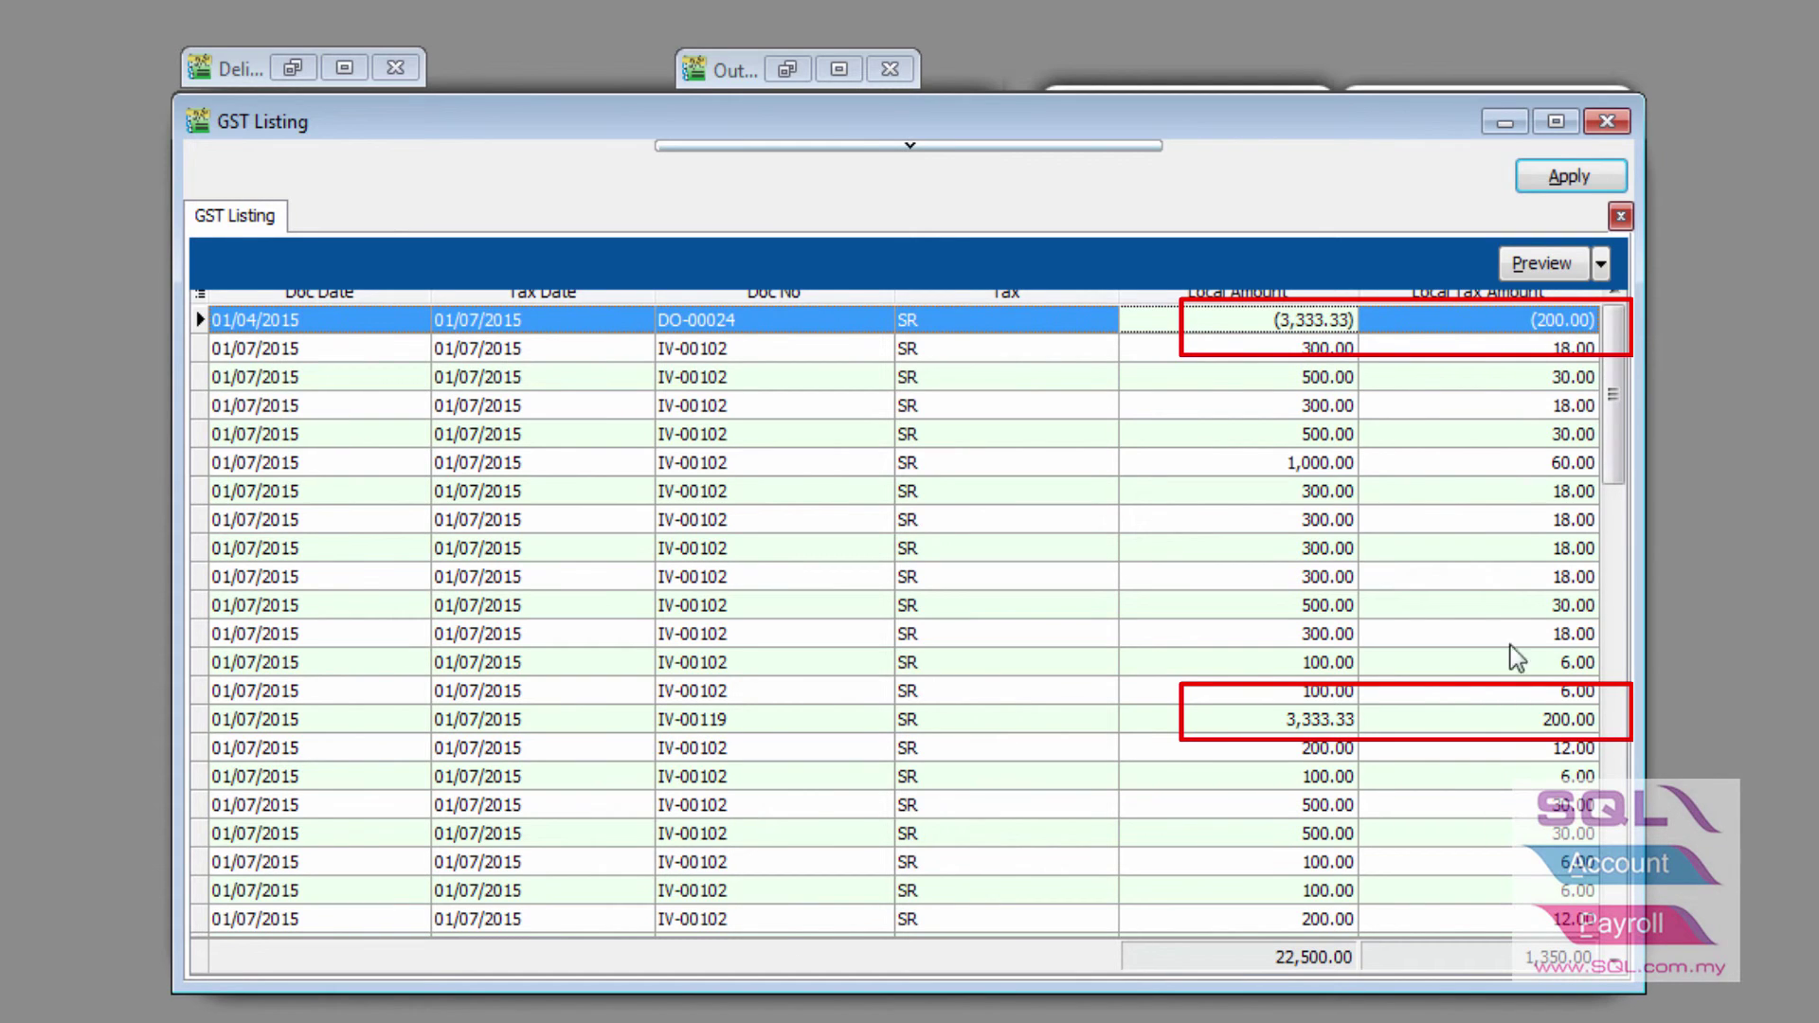
pyautogui.click(1512, 723)
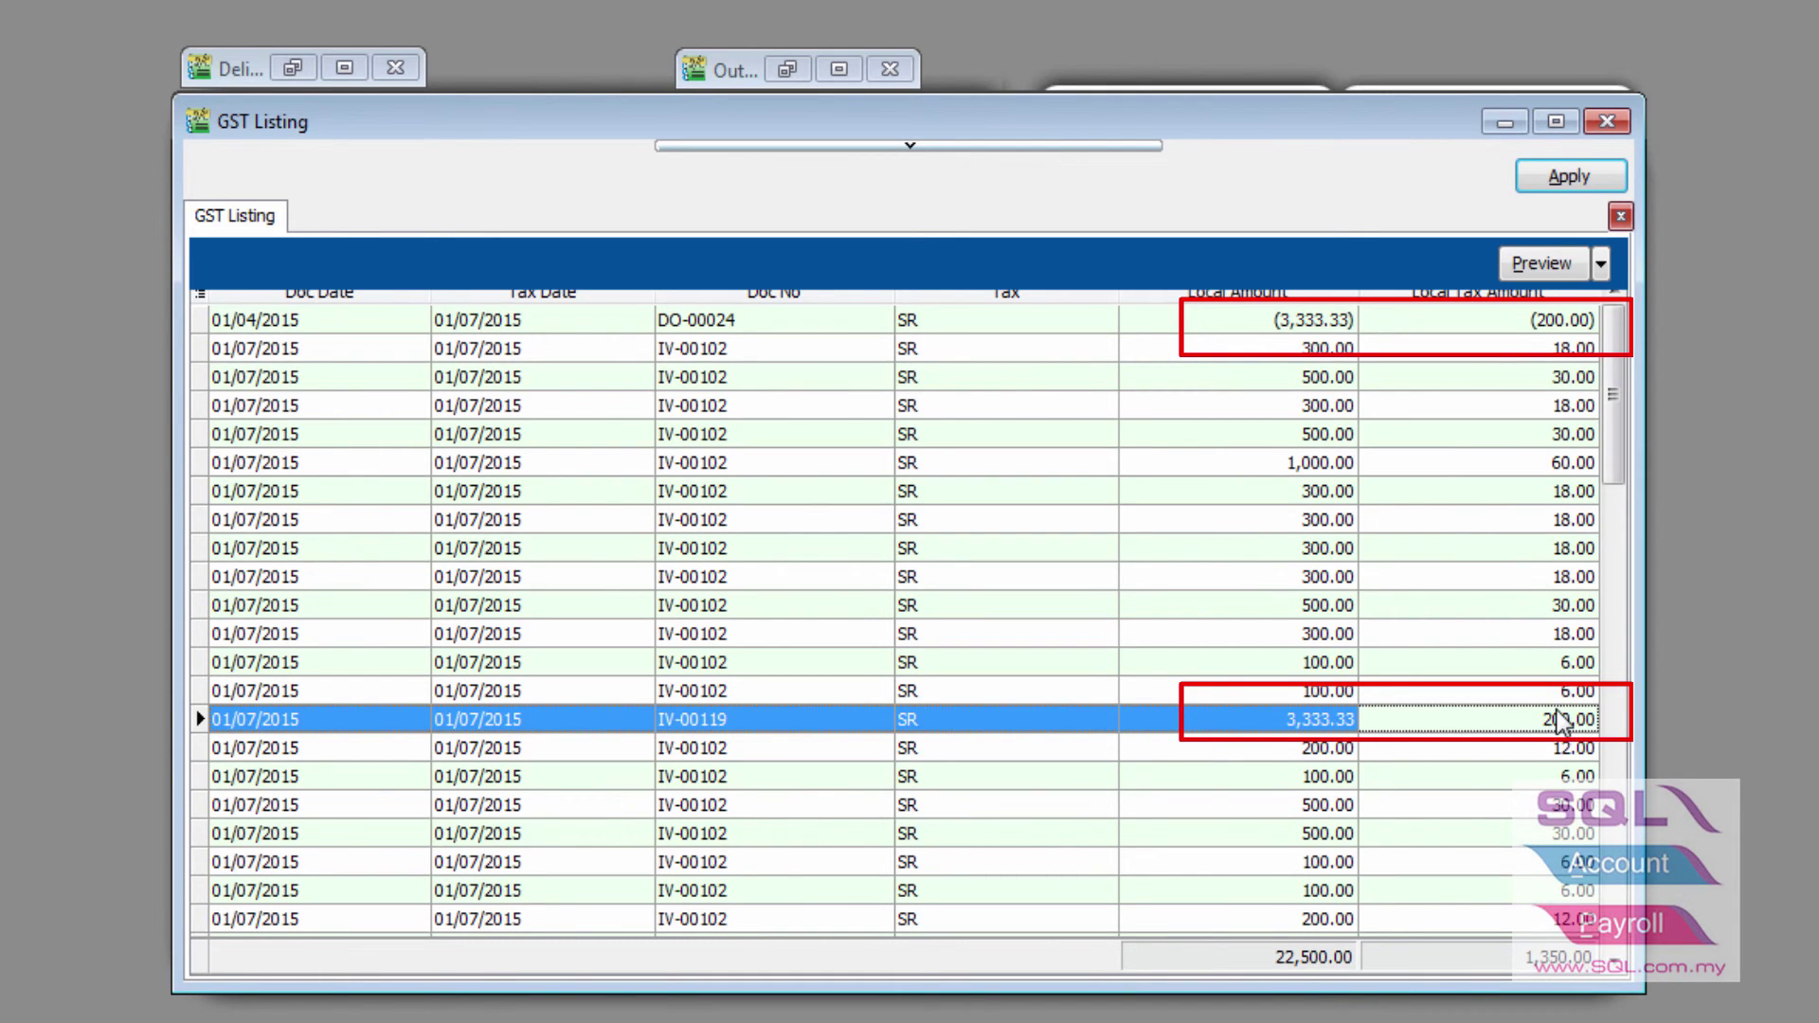
pyautogui.click(1050, 146)
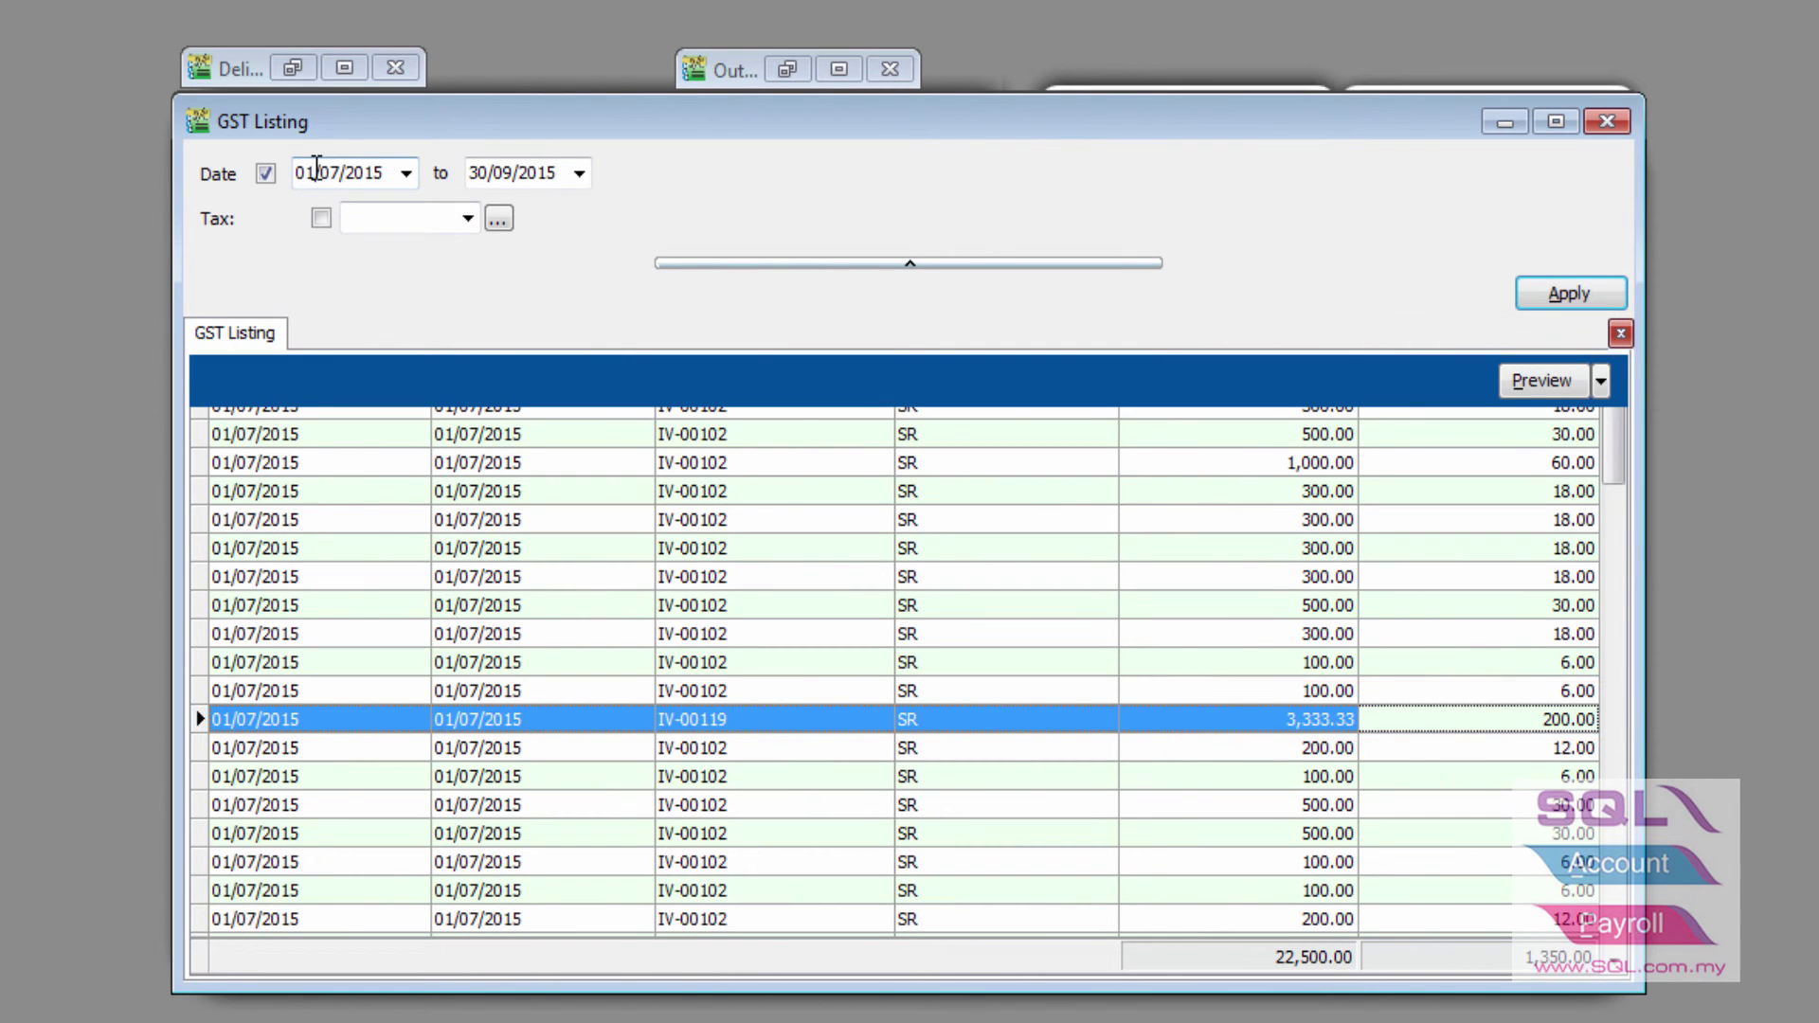
pyautogui.moveTo(317, 172); pyautogui.dragTo(569, 173)
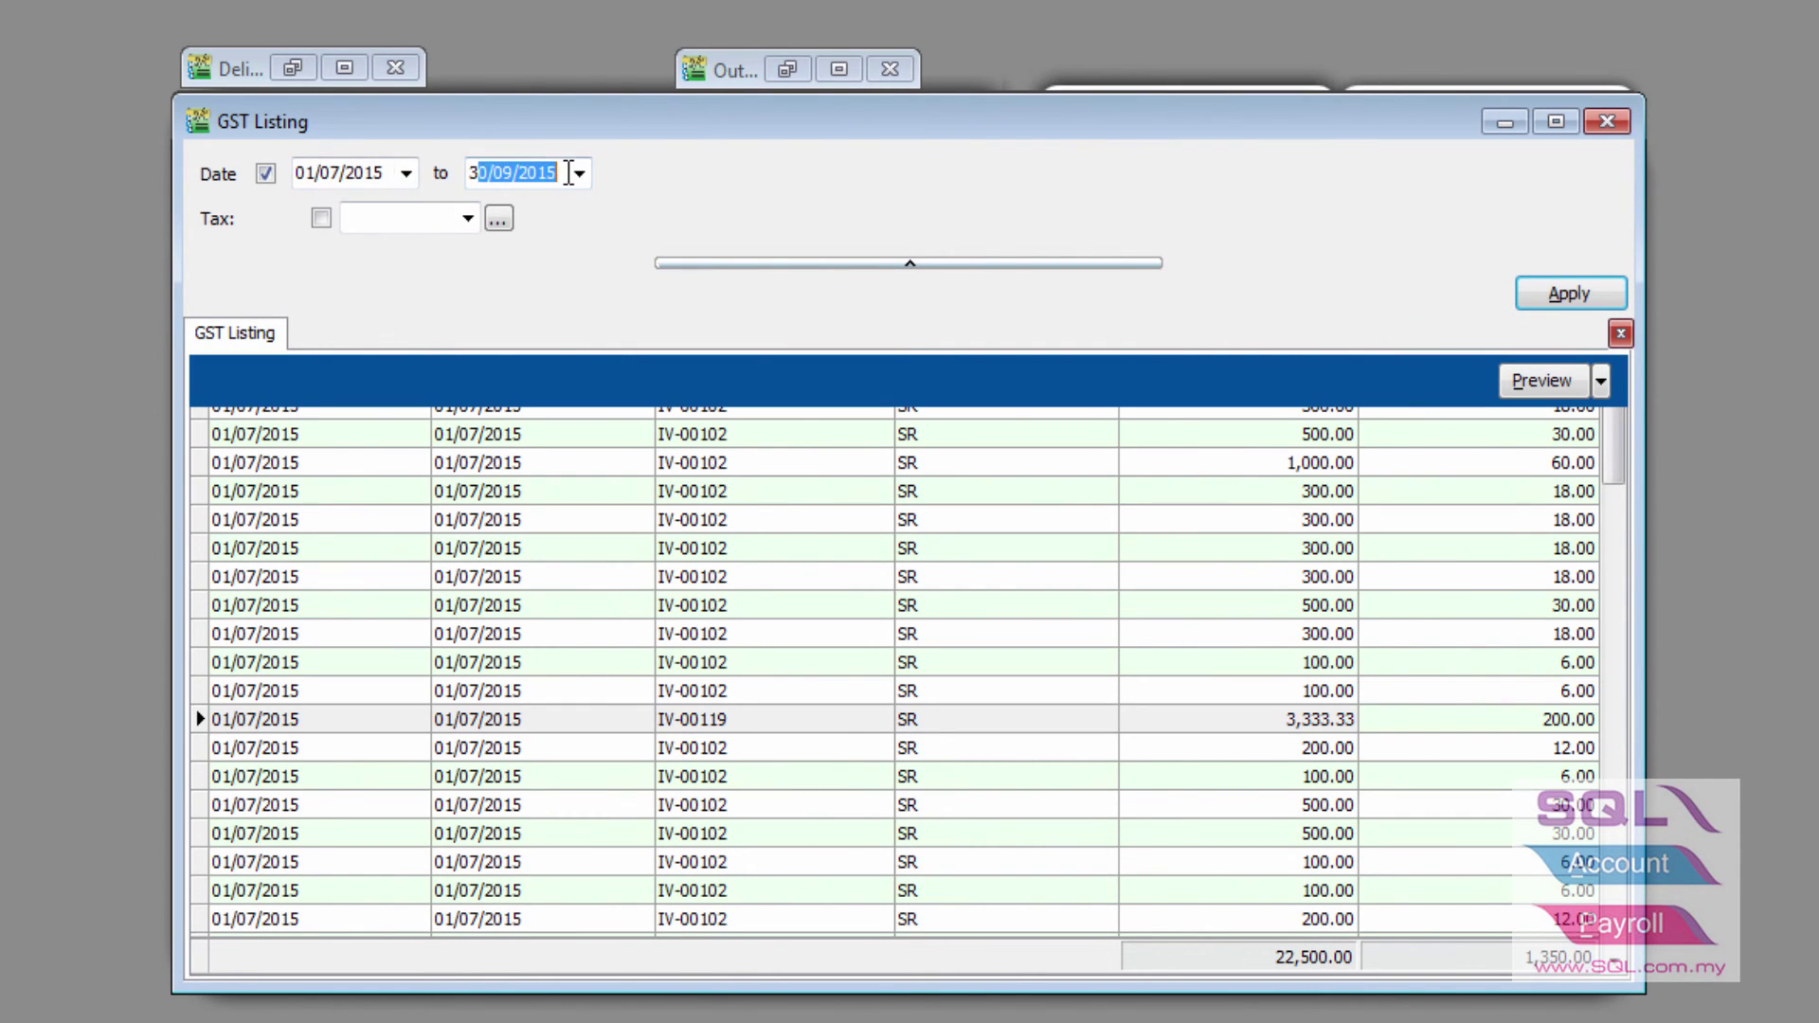